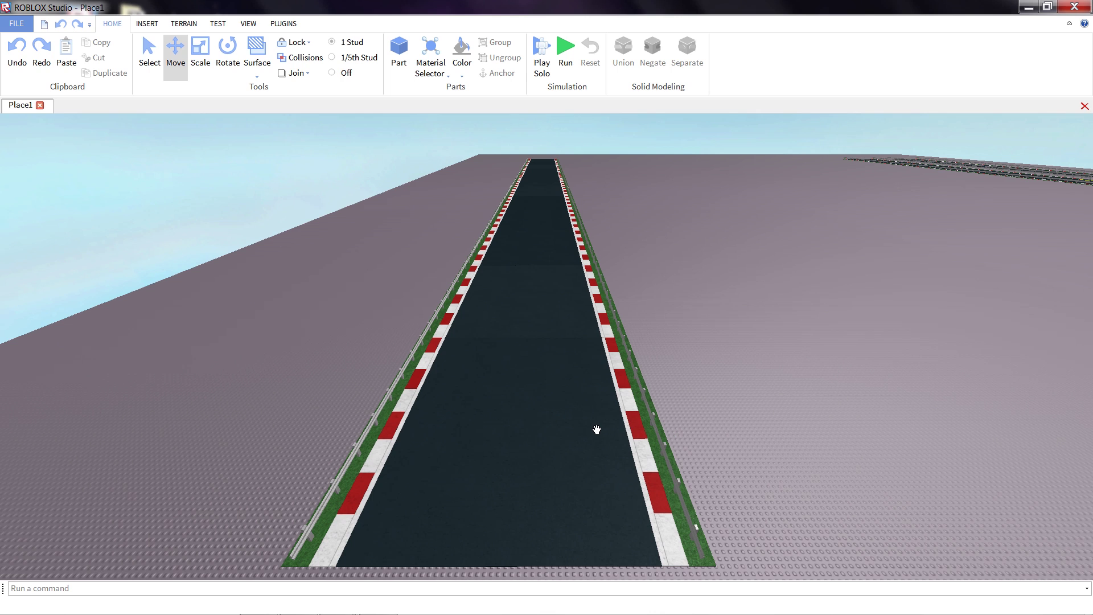
Select the far and near sections of the straight track in turn and clear the selection.
left_click(595, 419)
left_click_drag(595, 420, 553, 188)
left_click(552, 172)
left_click(551, 166)
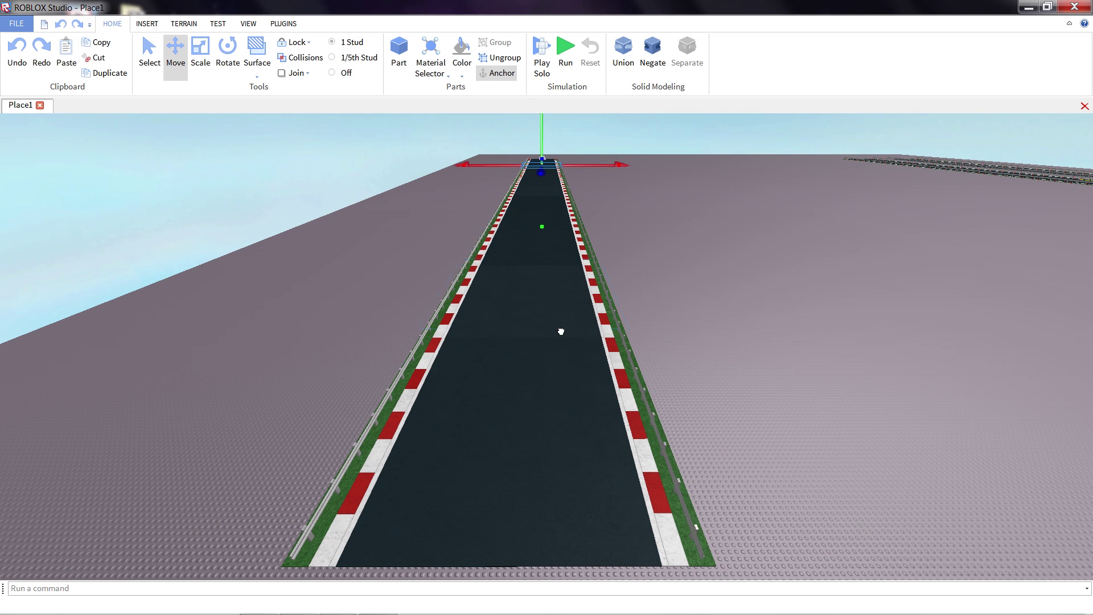
left_click(589, 394)
left_click(588, 394)
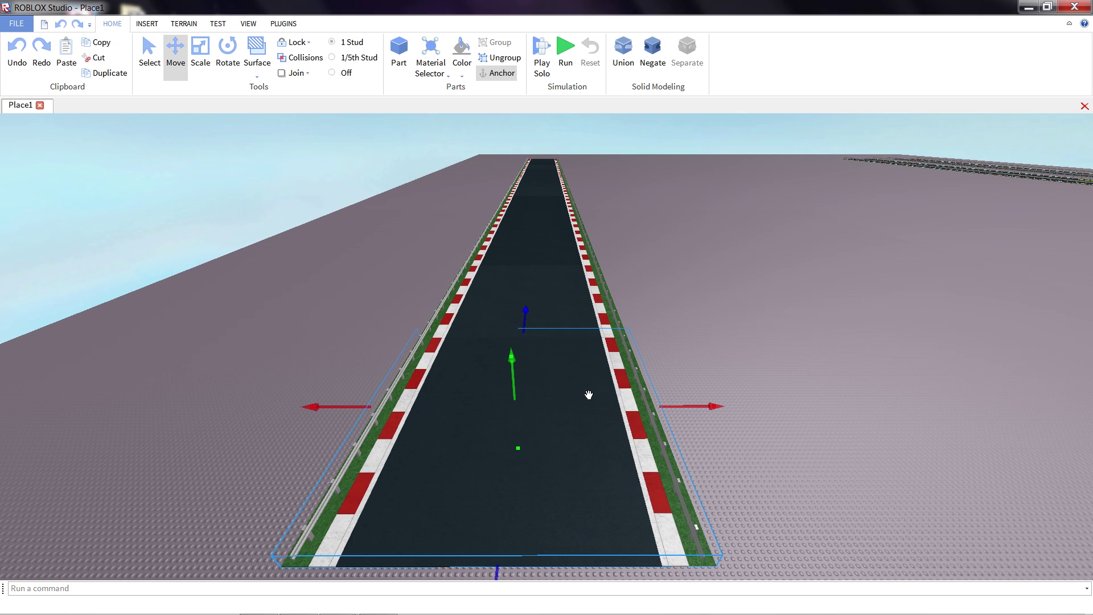
left_click(699, 372)
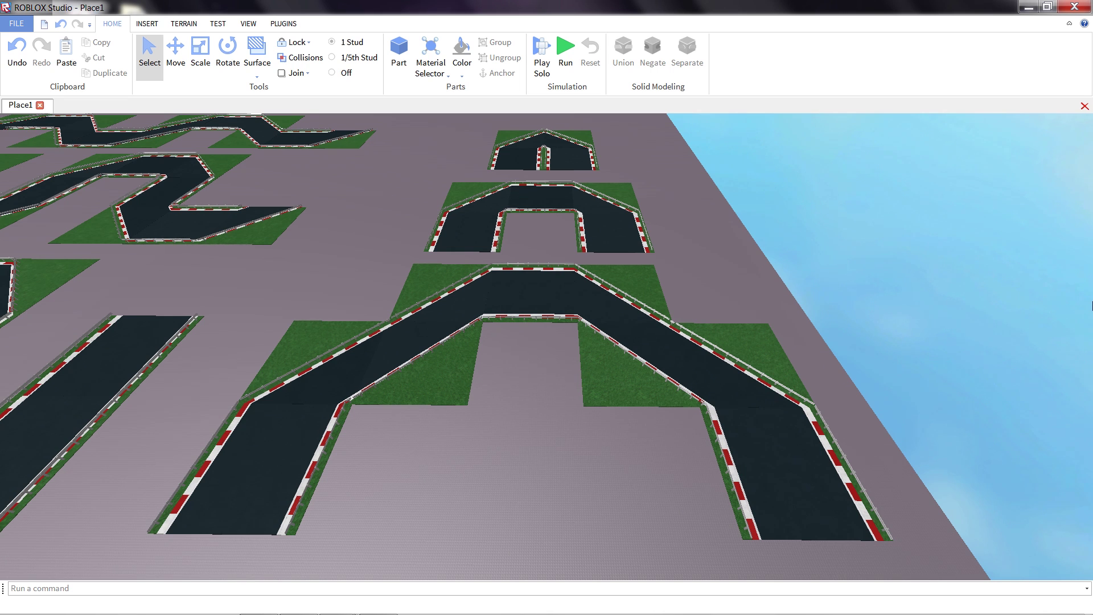
Examine the hairpin and winding track layouts, ending at the U-shaped track with the red race car.
scroll(642, 382, "up", 1)
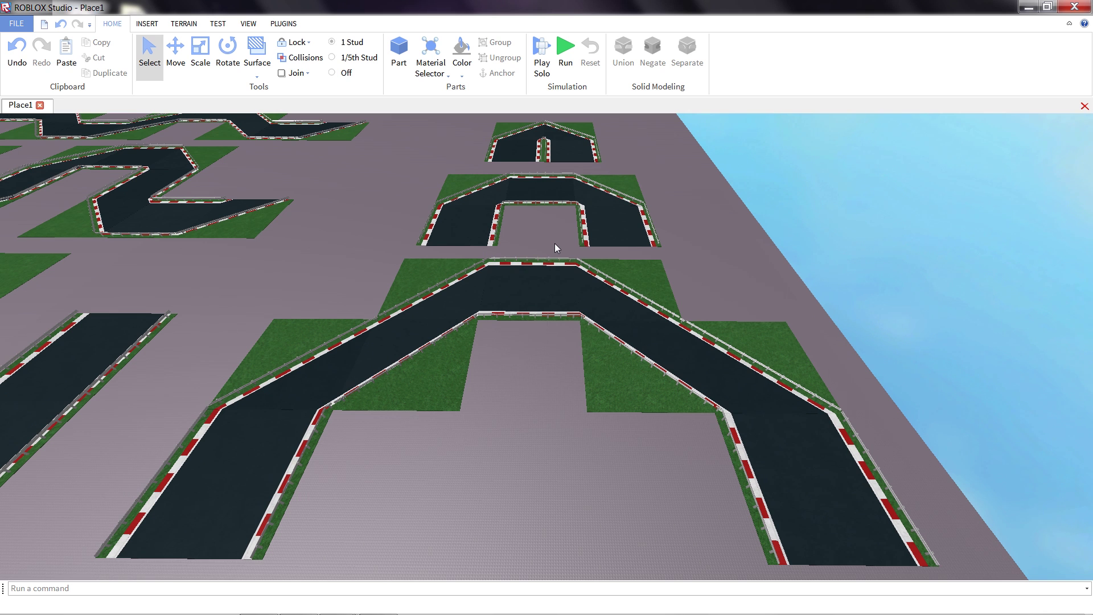
key("e")
key("w")
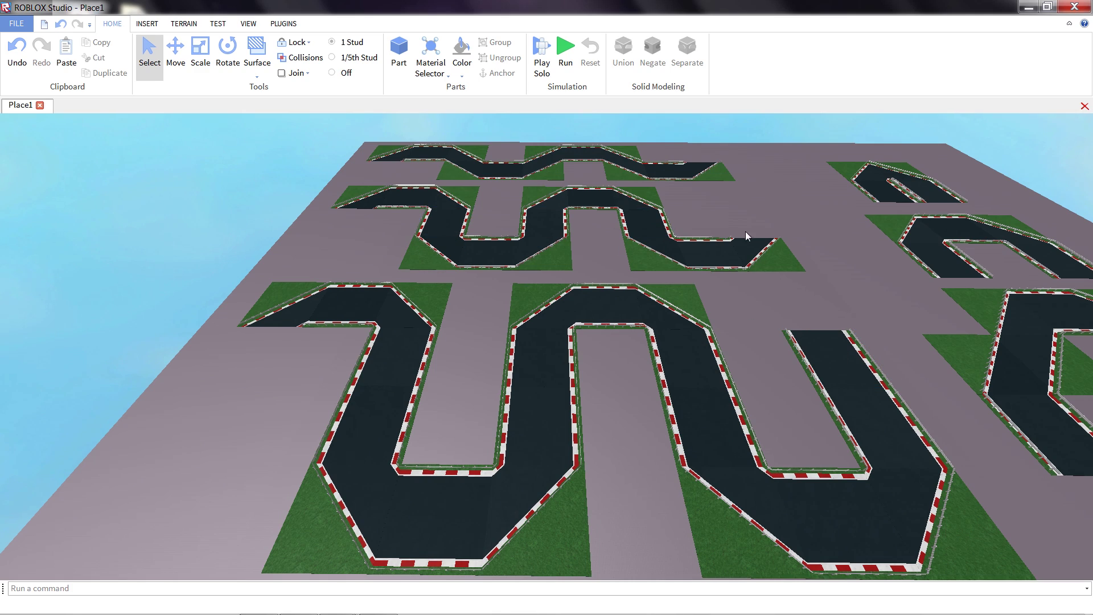
key("w")
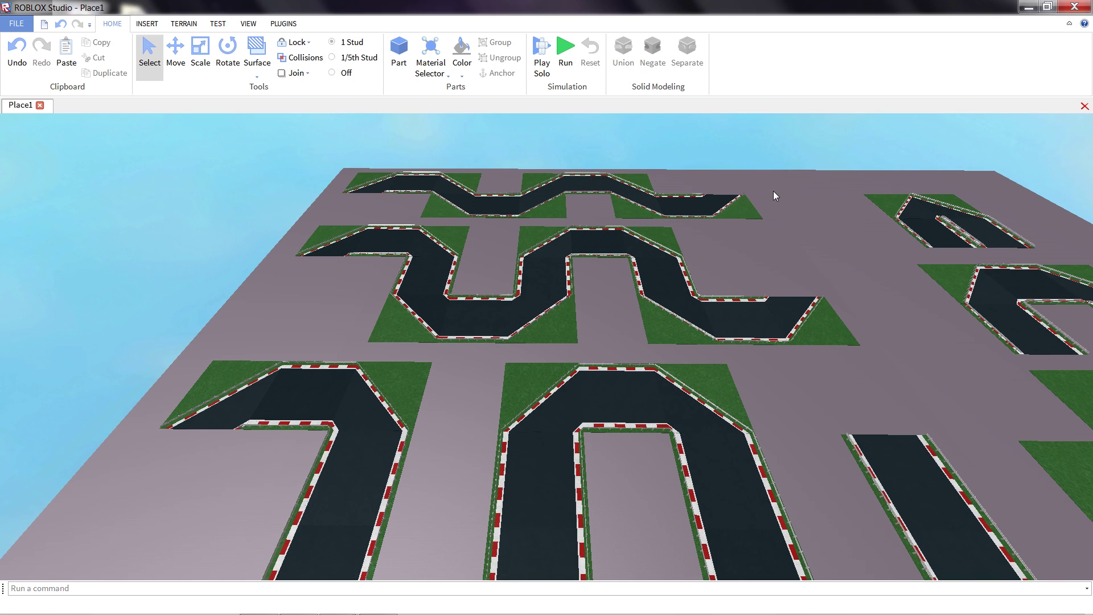
right_click_drag(782, 230, 780, 217)
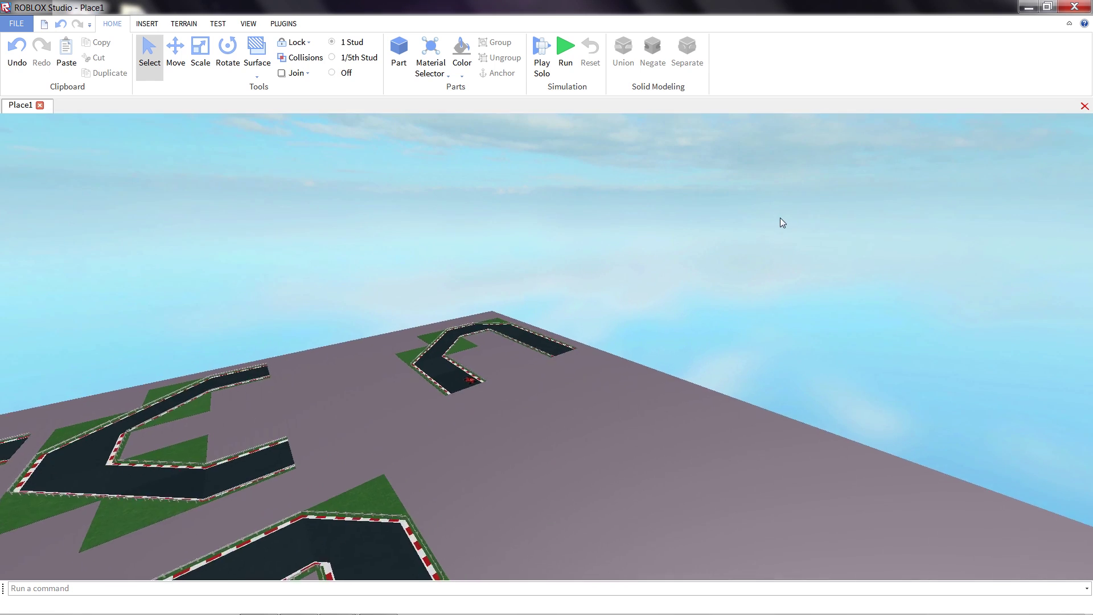
key("w")
key("w")
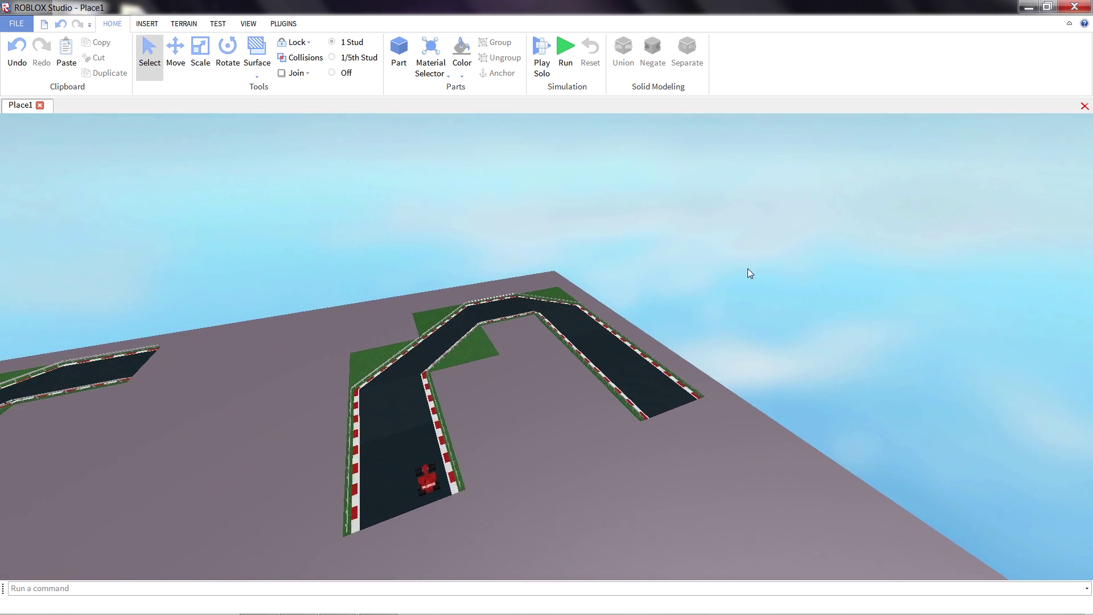
key("w")
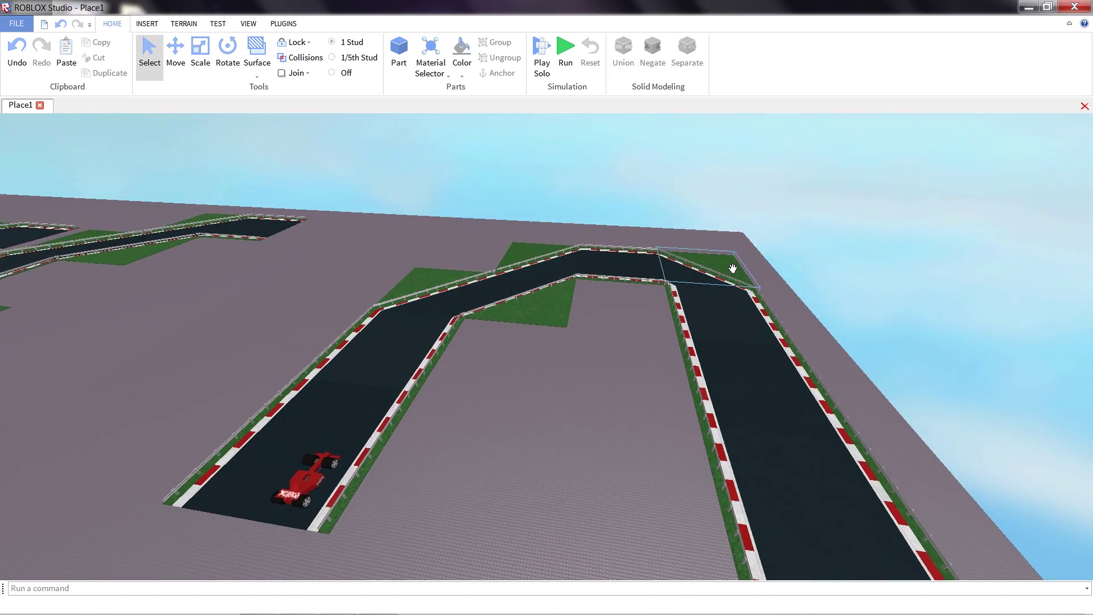
key("w")
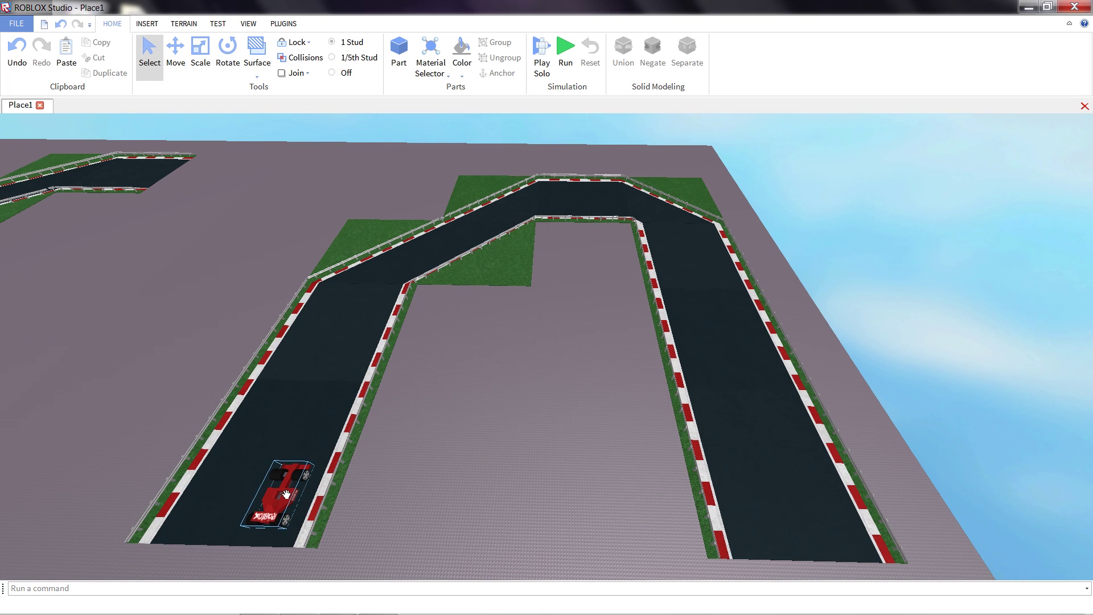
Move the red race car to the opposite straight of the U-shaped track and back to its starting straight.
left_click_drag(286, 494, 737, 409)
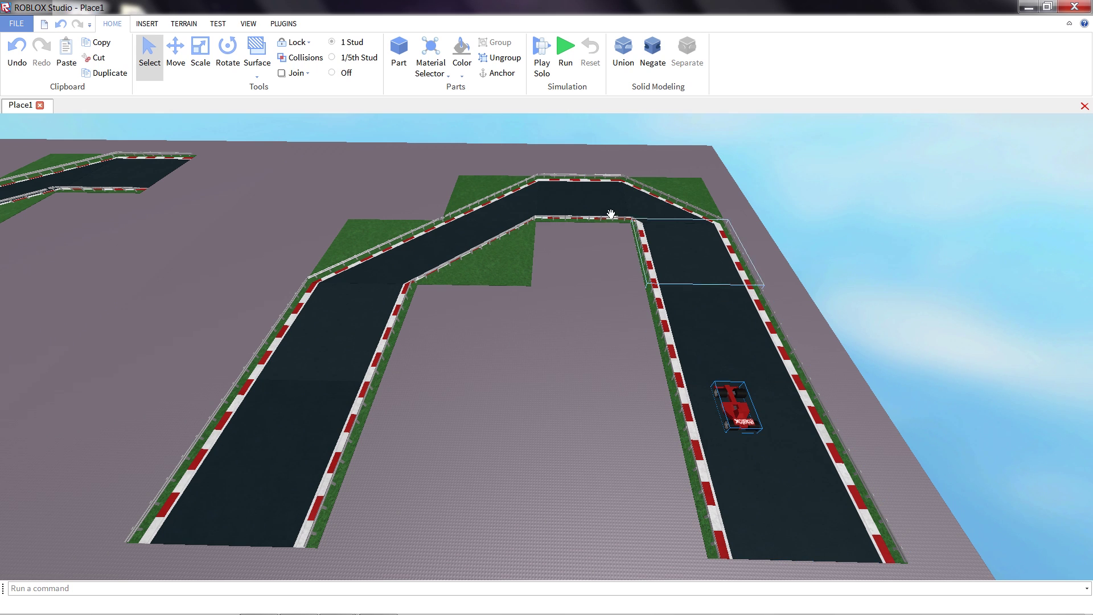
left_click_drag(730, 402, 254, 484)
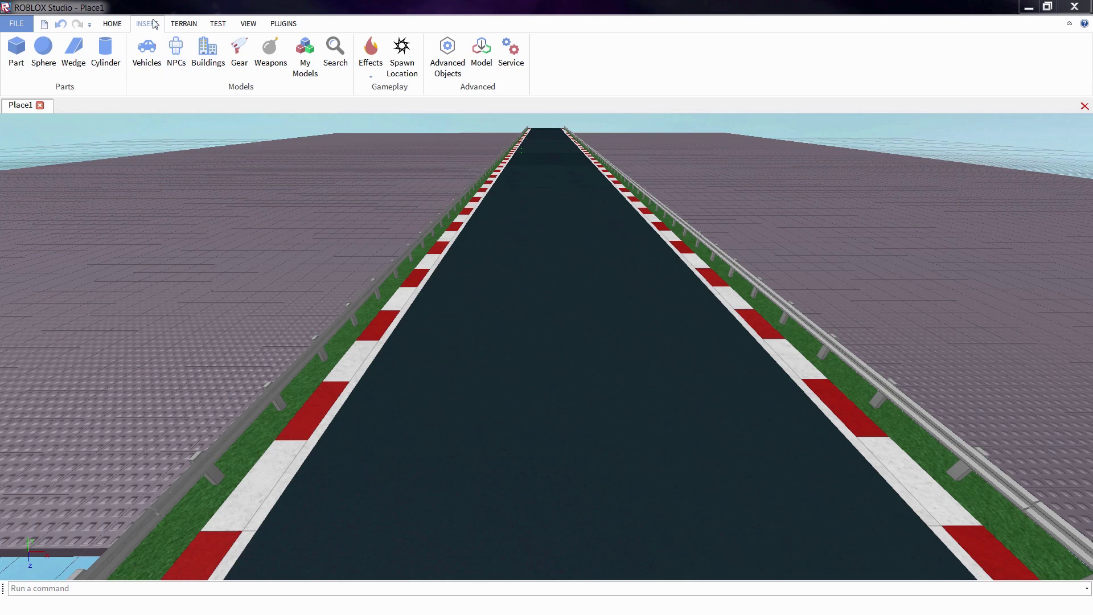
Search the model library for "ROBLOX Racing Boost" and insert the boost pad with yellow arrows.
left_click(114, 24)
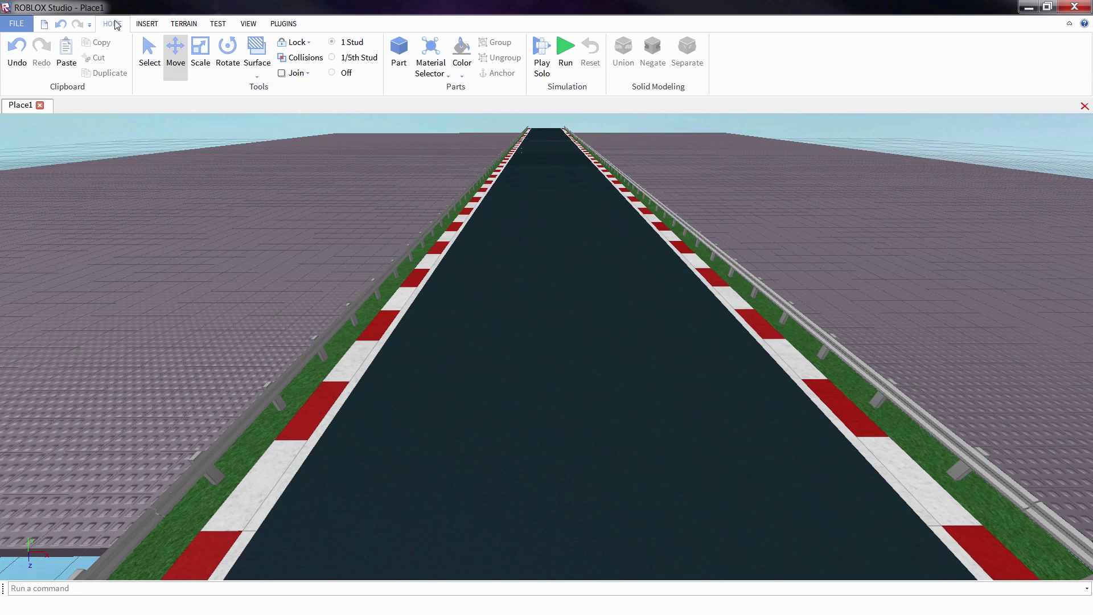
left_click(147, 24)
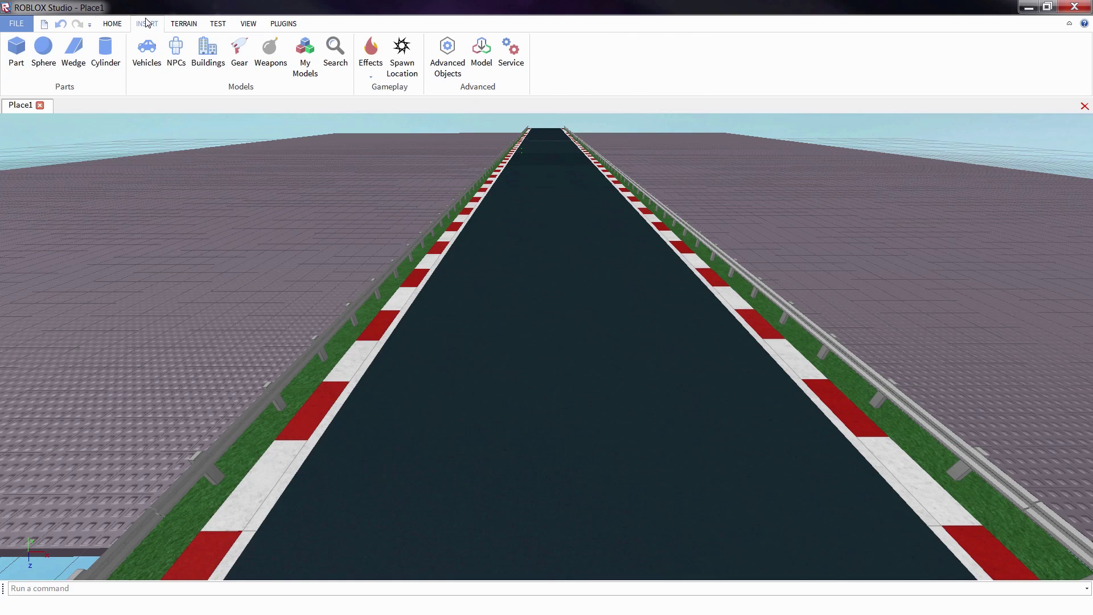
left_click(335, 54)
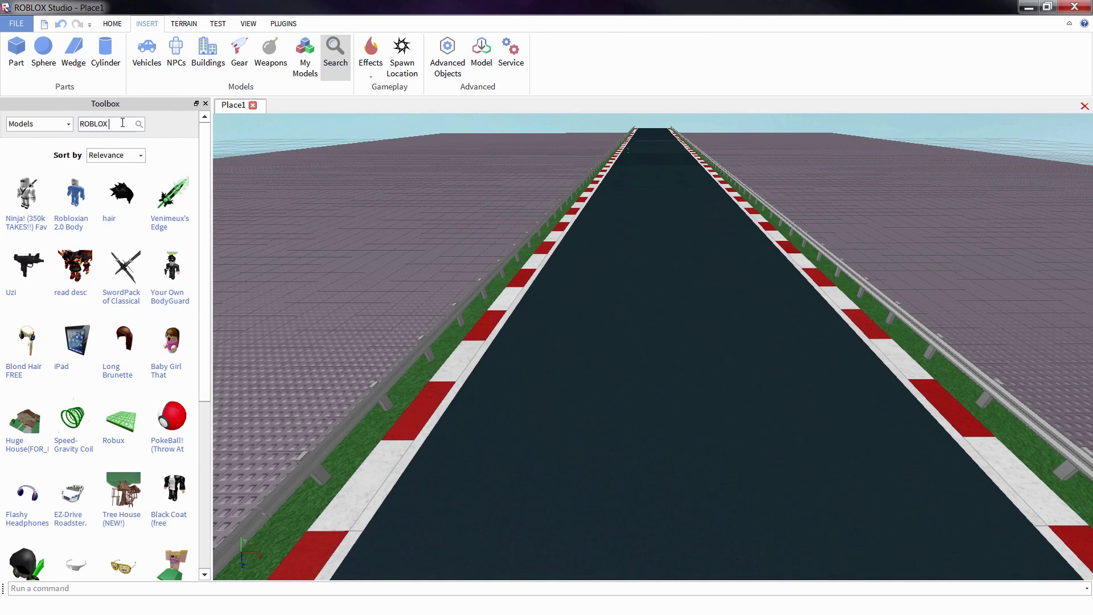
left_click(122, 124)
type("ROBLOX Racing Boost")
key("Return")
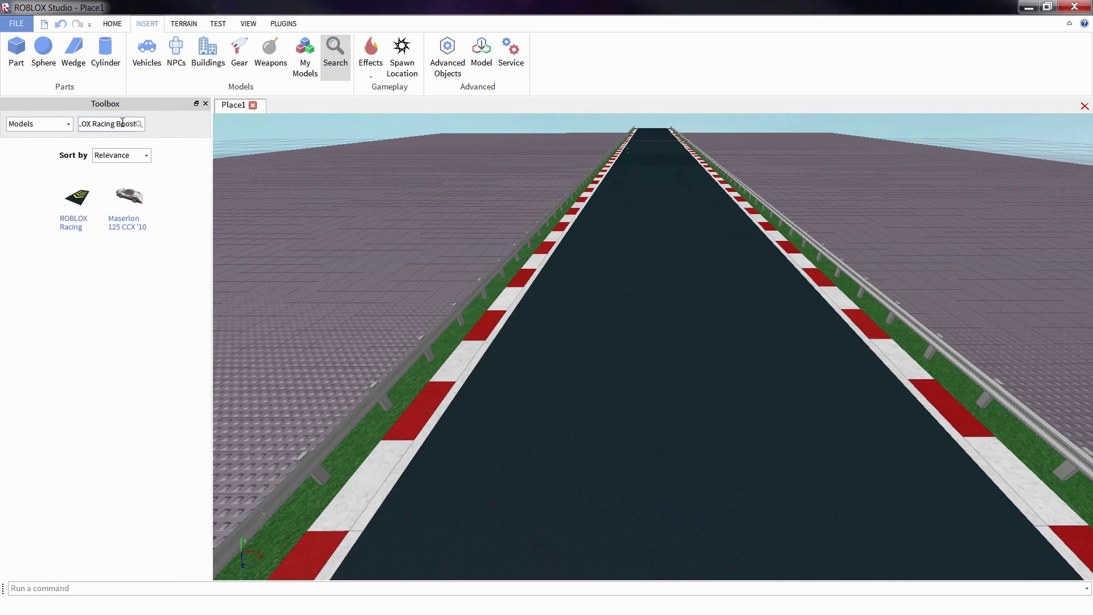
left_click(80, 196)
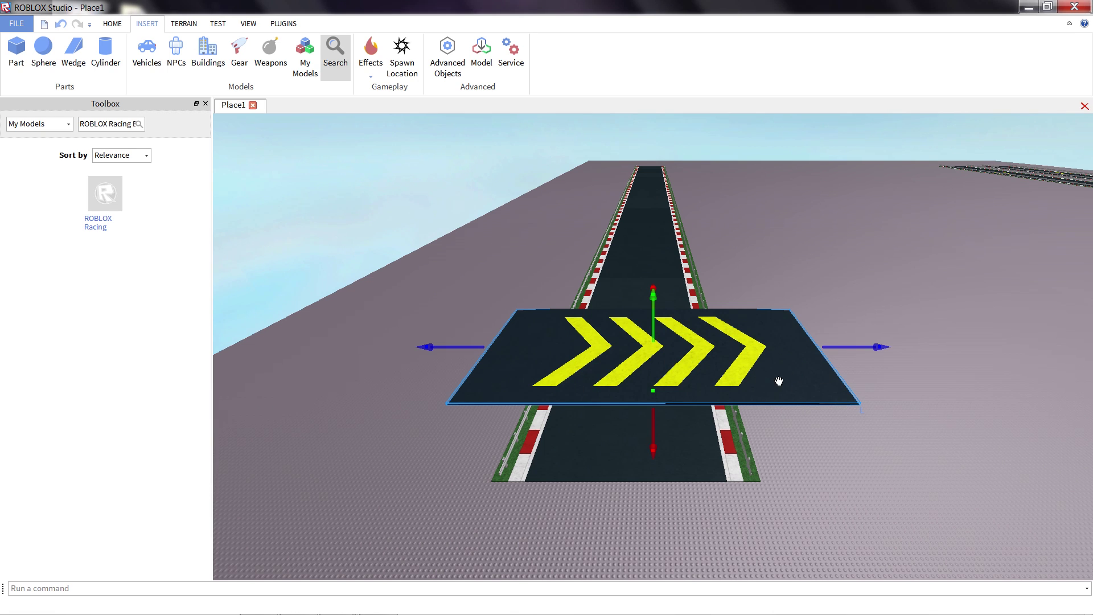
Set the boost pad down beside the straight track and rotate it so its arrows point along the track.
left_click_drag(776, 378, 836, 408)
left_click(112, 23)
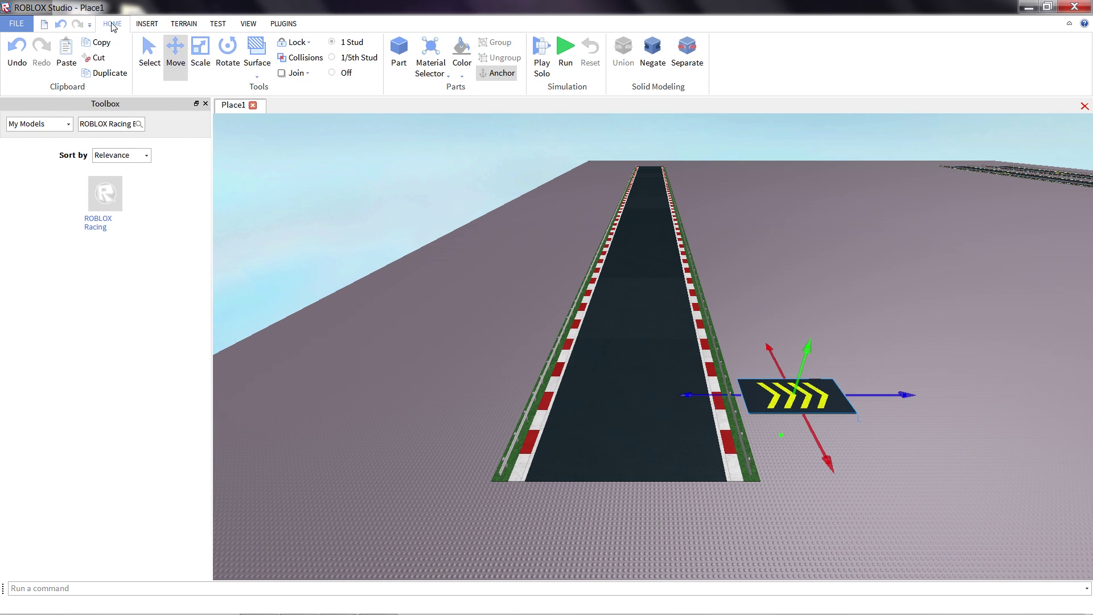
left_click(228, 54)
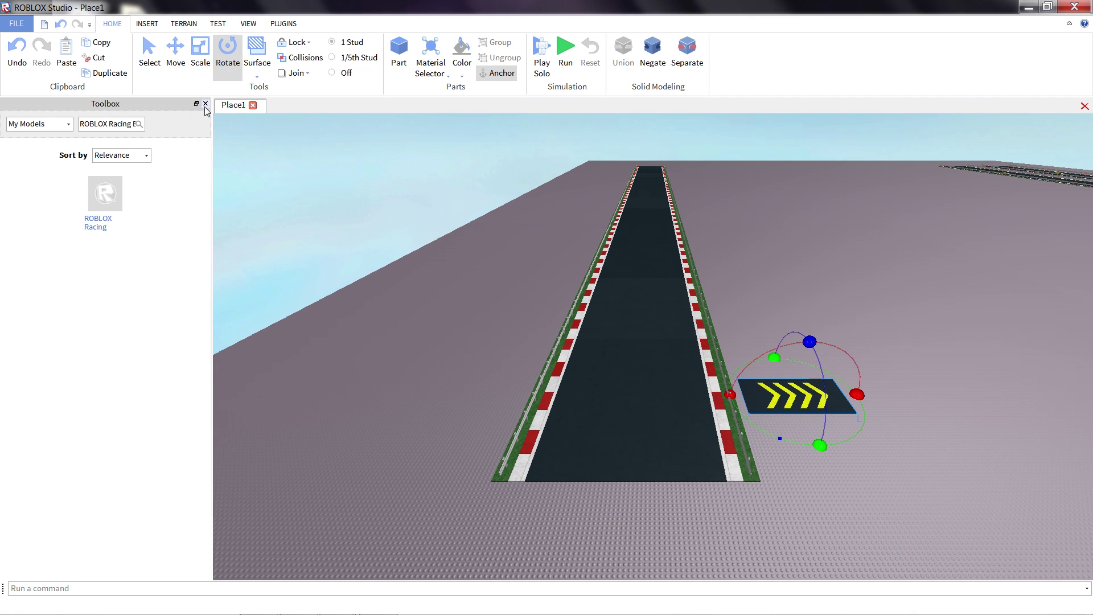
left_click(205, 103)
left_click_drag(710, 445, 793, 369)
Place the rotated boost pad on the asphalt near the front end of the straight track and deselect it.
left_click_drag(688, 419, 558, 403)
right_click_drag(559, 403, 522, 427)
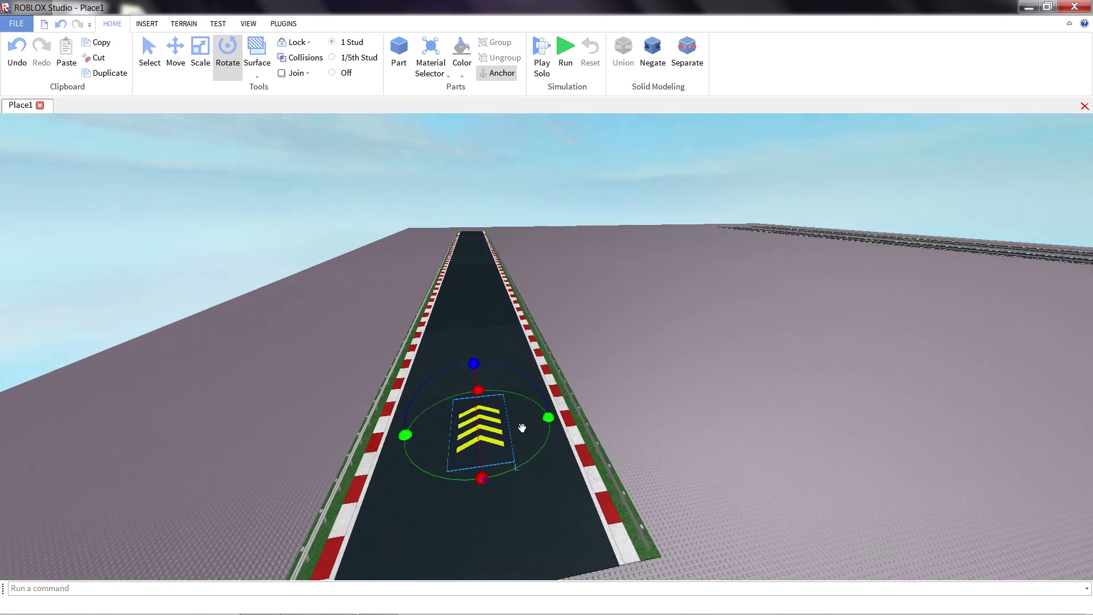
scroll(522, 427, "up", 3)
right_click_drag(470, 500, 467, 505)
left_click(732, 312)
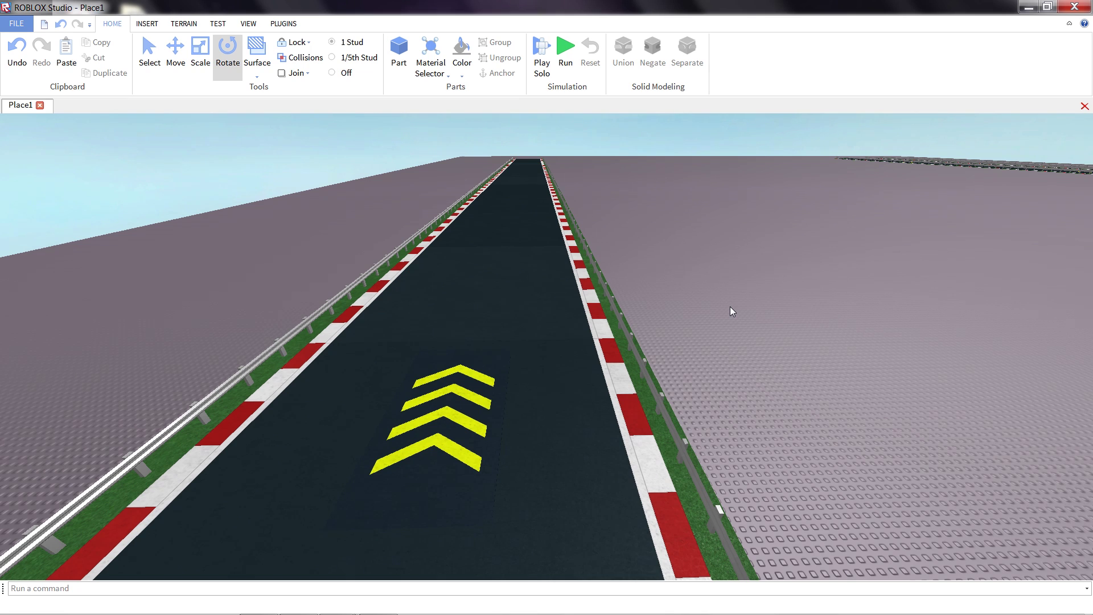
Examine the two parallel straight tracks and their paired boost pads from the race cars to the far end.
scroll(702, 312, "down", 2)
right_click_drag(702, 312, 717, 225)
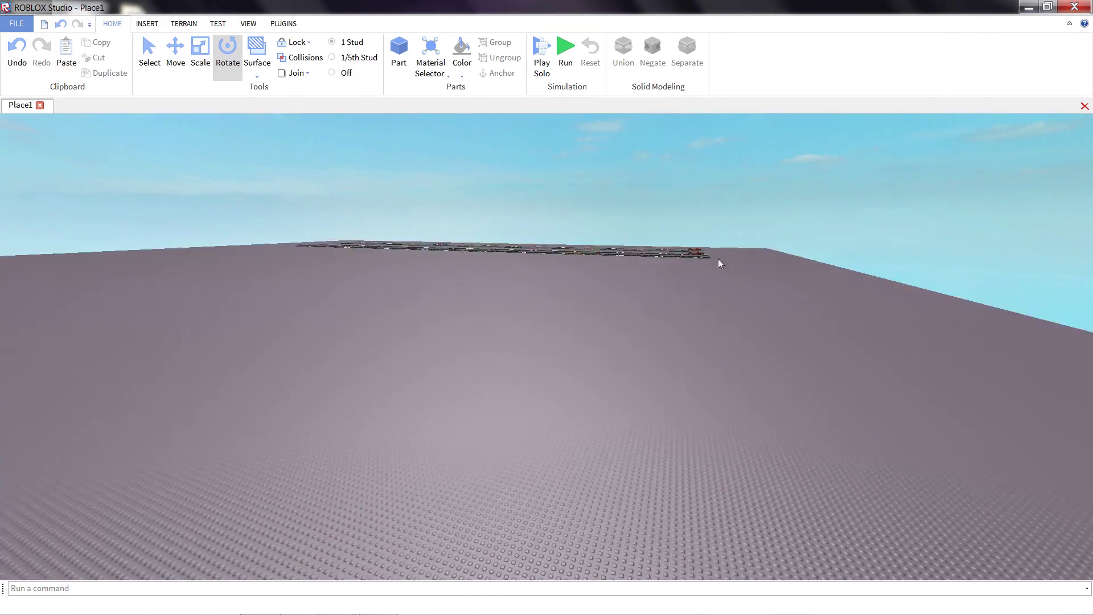
scroll(716, 223, "up", 8)
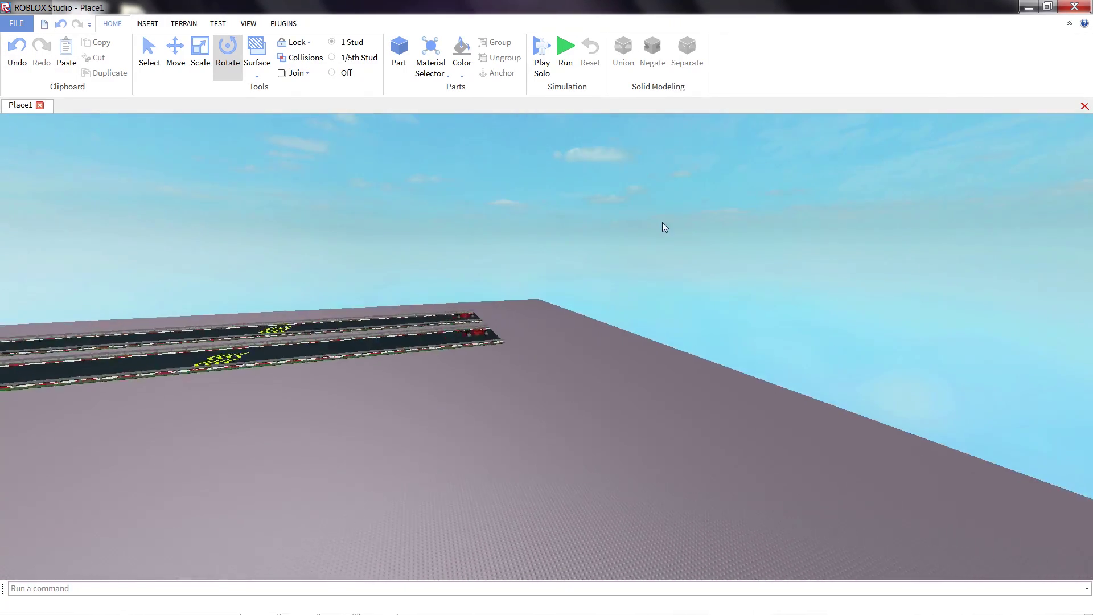
right_click_drag(637, 235, 637, 236)
key("w")
key("s")
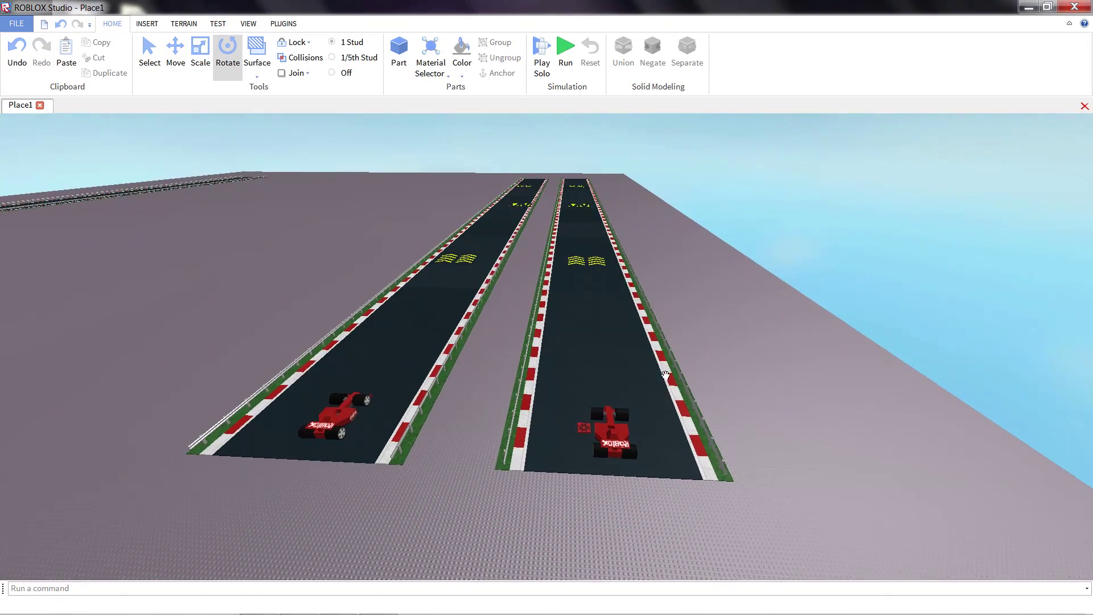
key("w")
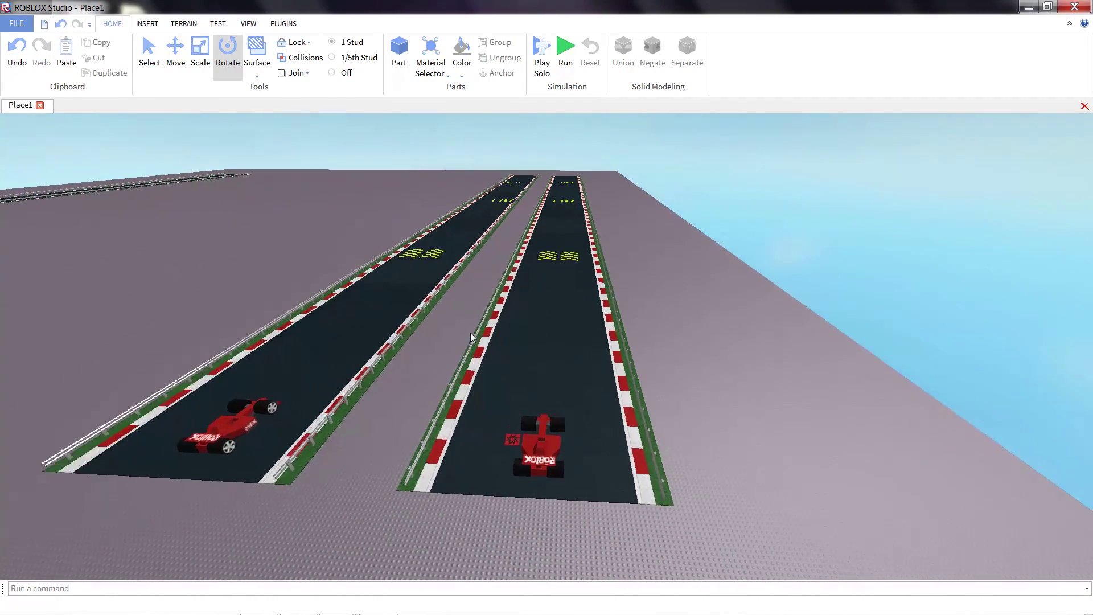
right_click_drag(471, 333, 474, 332)
key("w")
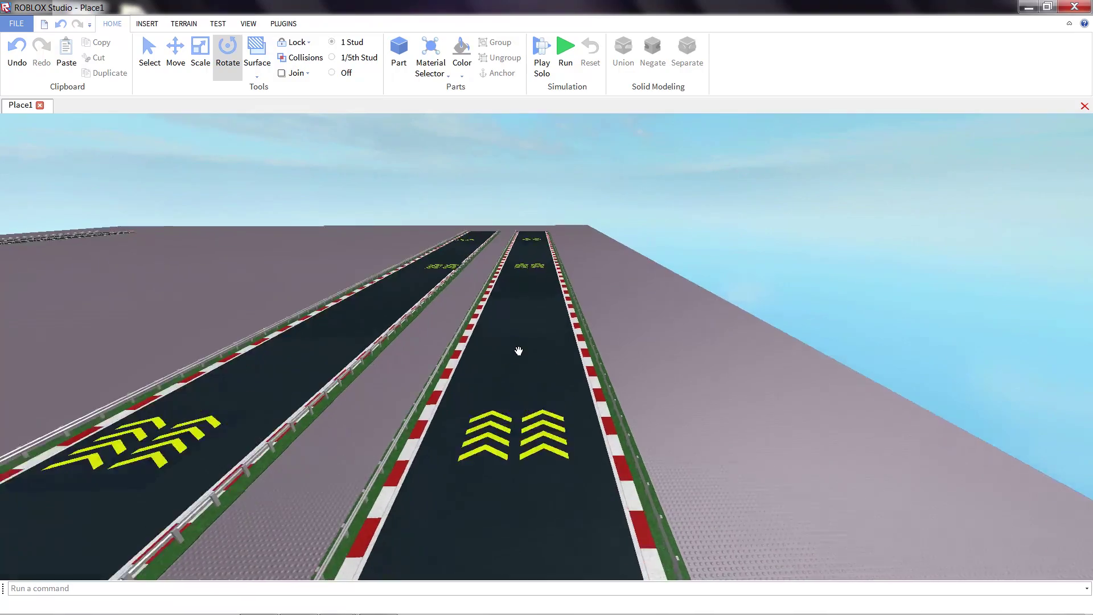
key("w")
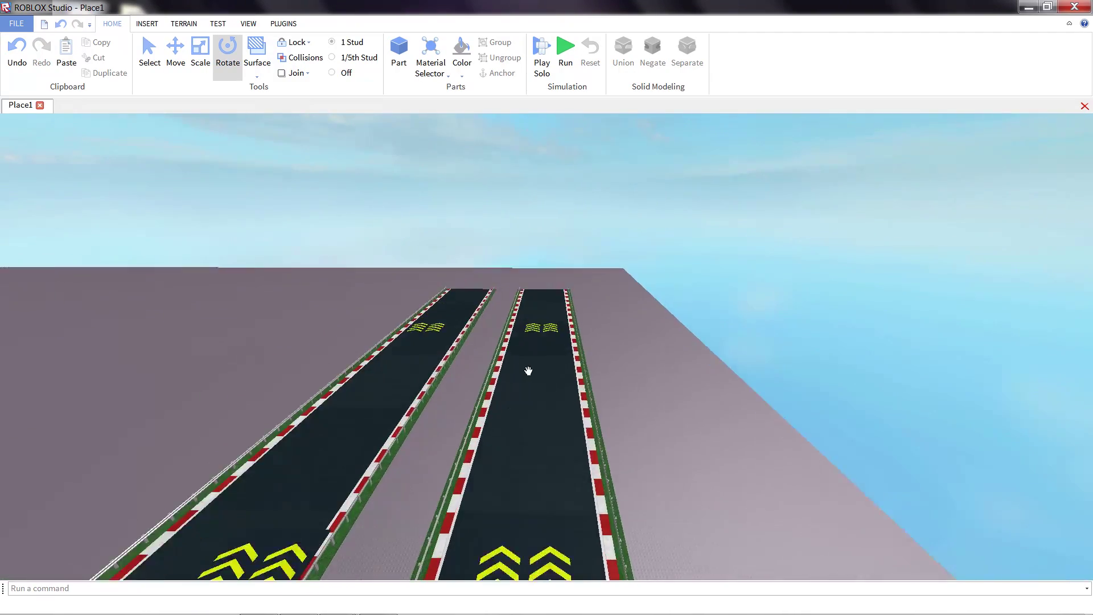
key("w")
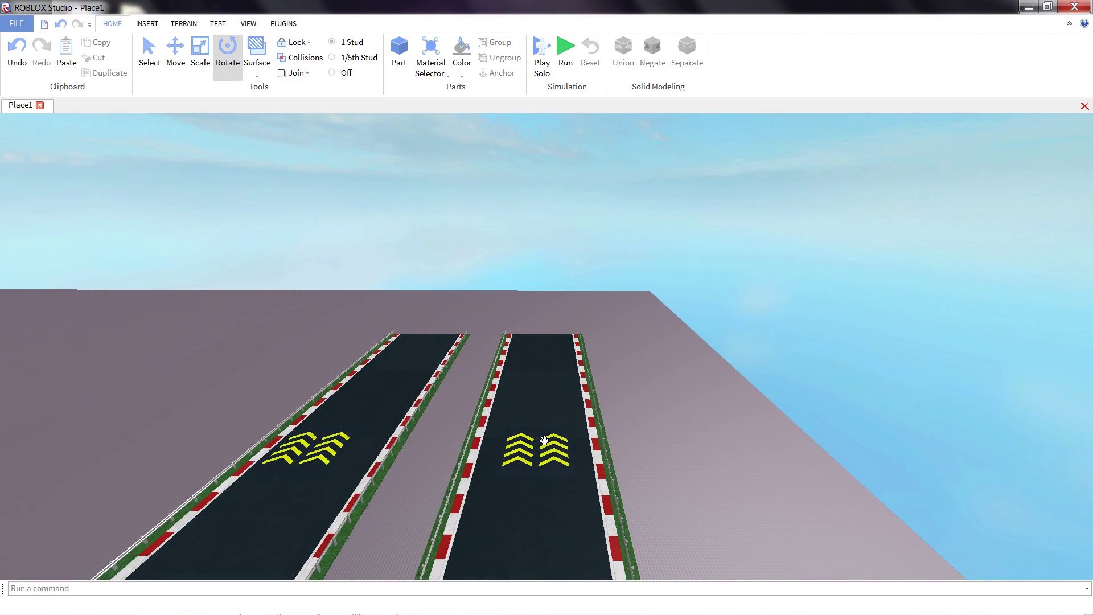
Compare the boost pad placement on the two parallel tracks from other angles, including looking back toward the race cars.
right_click_drag(547, 408, 527, 385)
key("w")
key("w")
key("s")
right_click_drag(521, 302, 524, 374)
key("w")
key("w")
key("e")
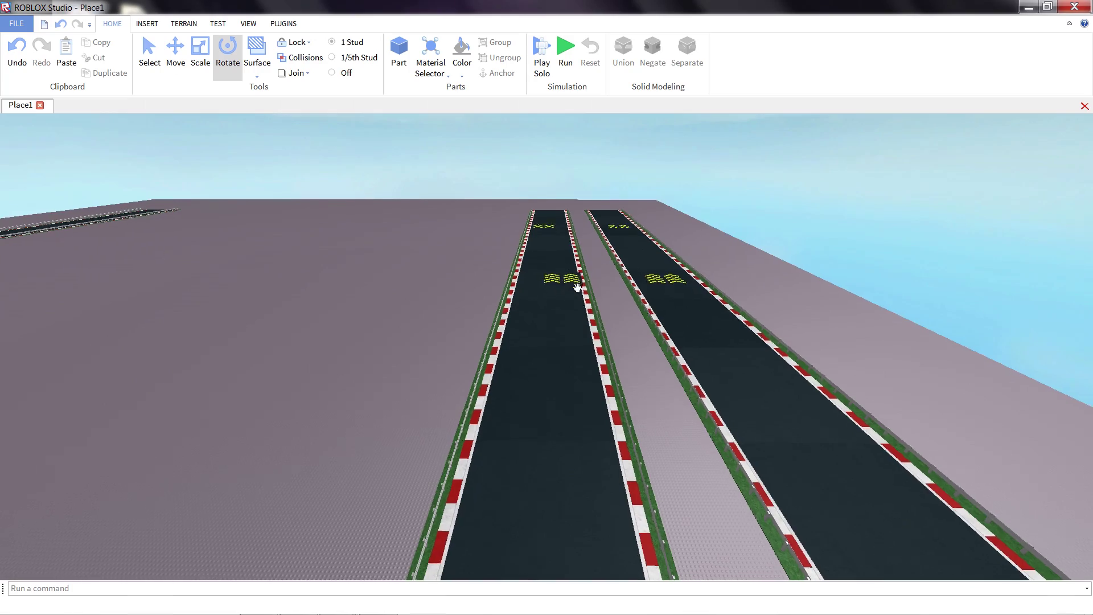
scroll(546, 251, "up", 5)
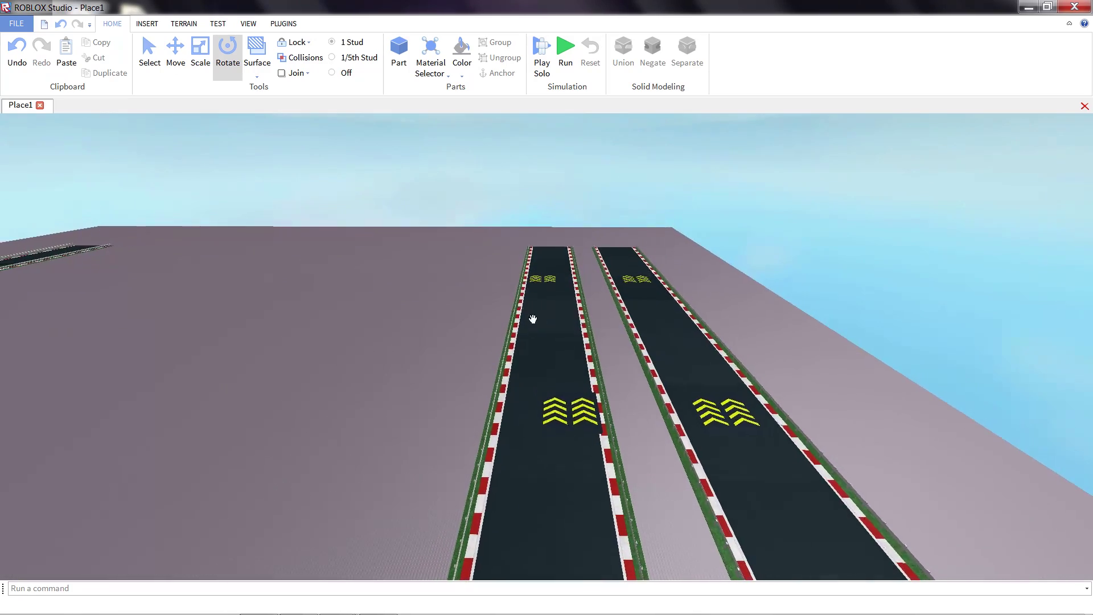
right_click_drag(561, 422, 490, 395)
key("a")
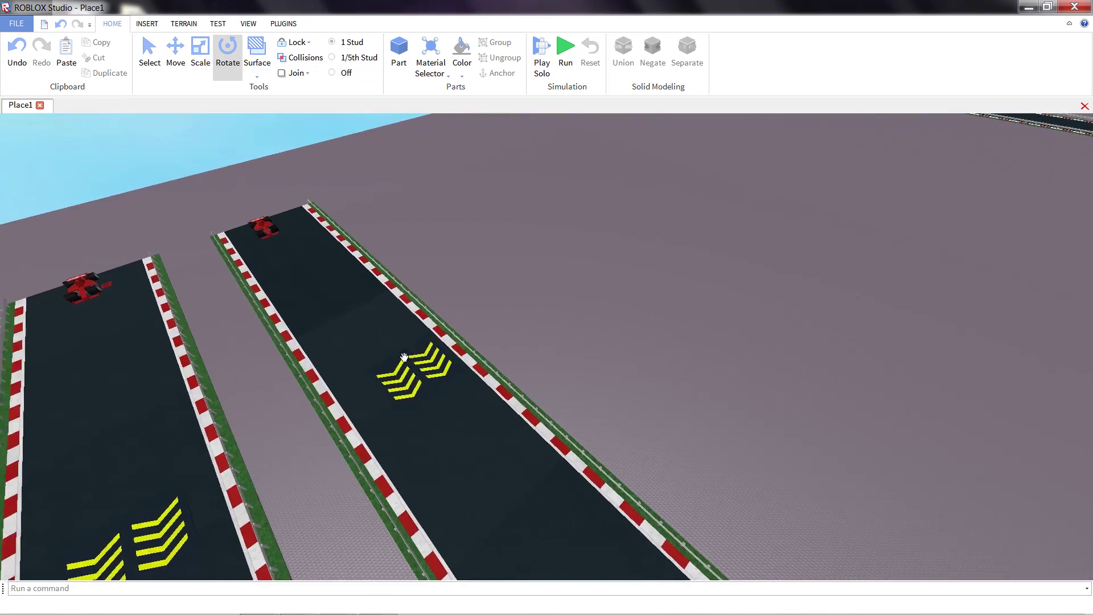
right_click_drag(402, 359, 409, 363)
key("a")
right_click_drag(905, 285, 876, 244)
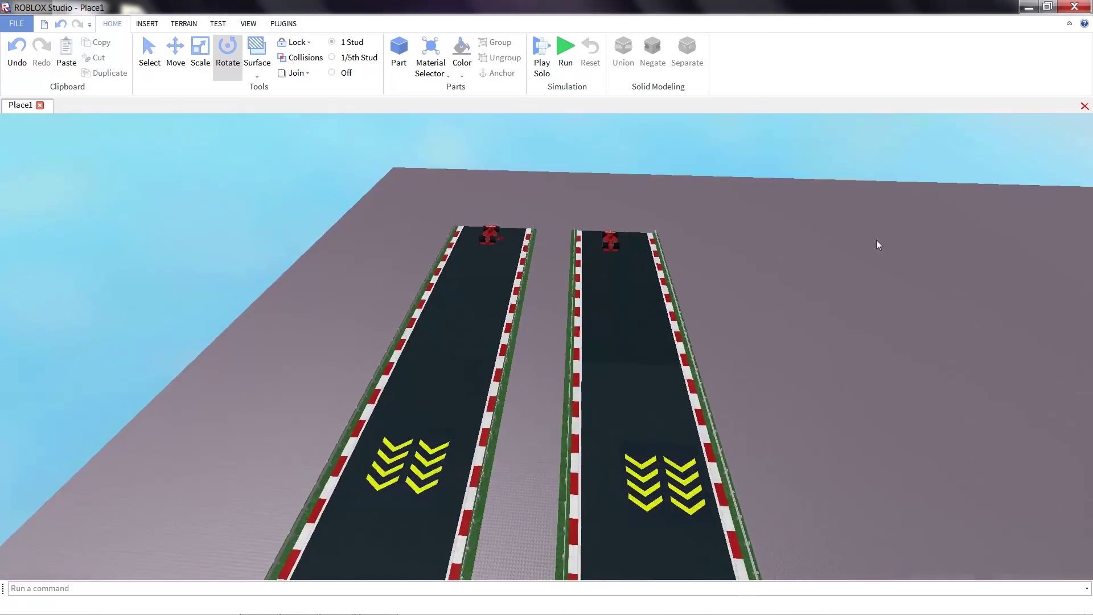
key("w")
key("w")
right_click_drag(717, 228, 721, 232)
scroll(722, 230, "down", 6)
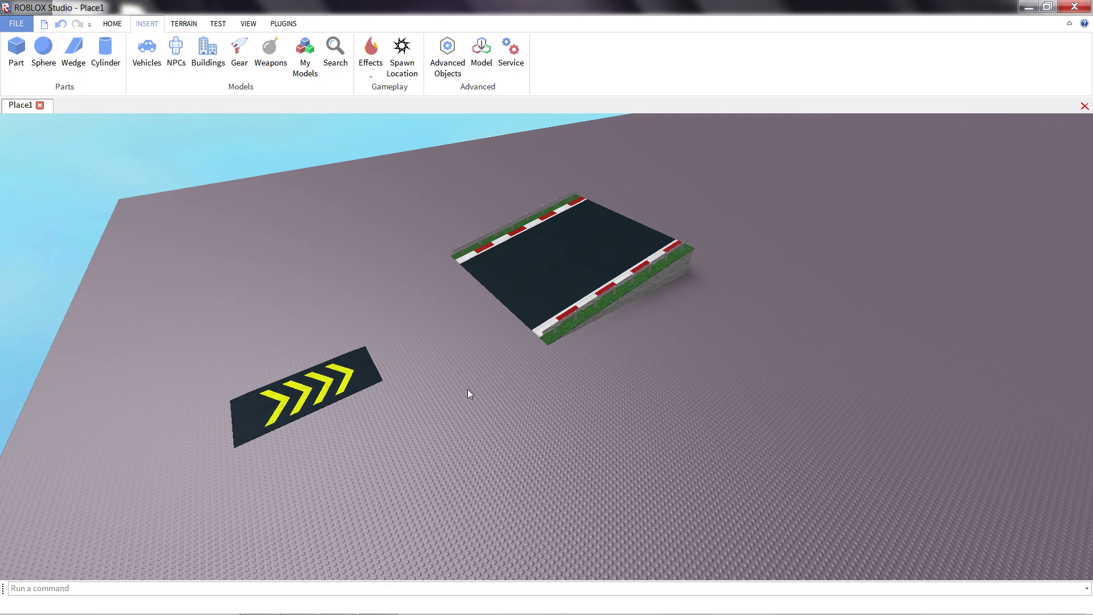
Place the boost pad on the sloped surface of the track ramp with its arrows pointing up the slope.
key("a")
key("w")
key("d")
key("w")
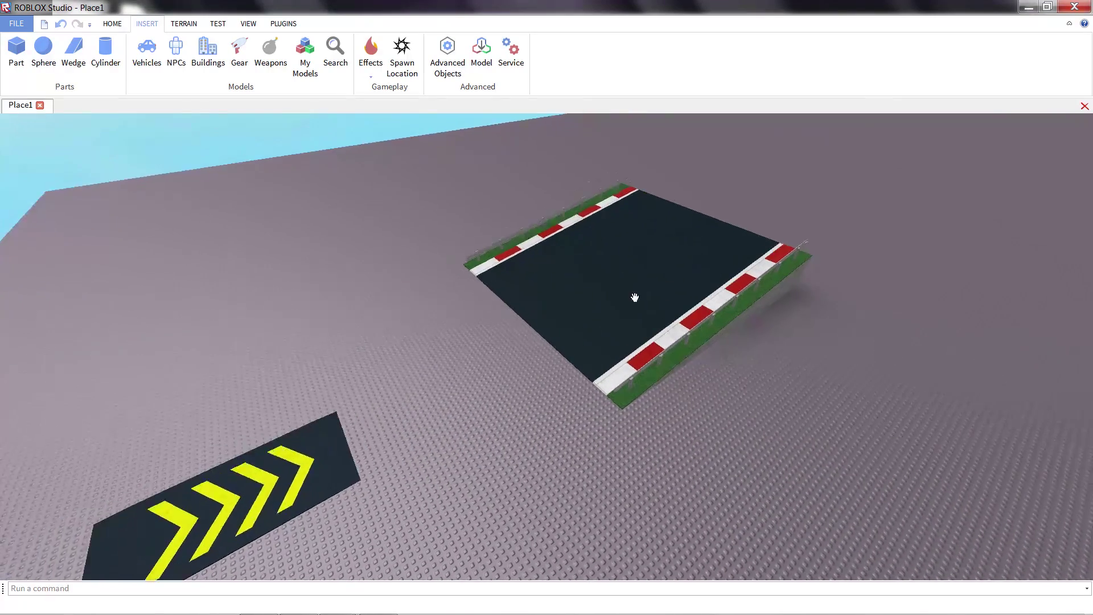
left_click_drag(587, 312, 556, 366)
left_click(286, 479)
left_click_drag(155, 488, 509, 291)
right_click(508, 292)
left_click(535, 313)
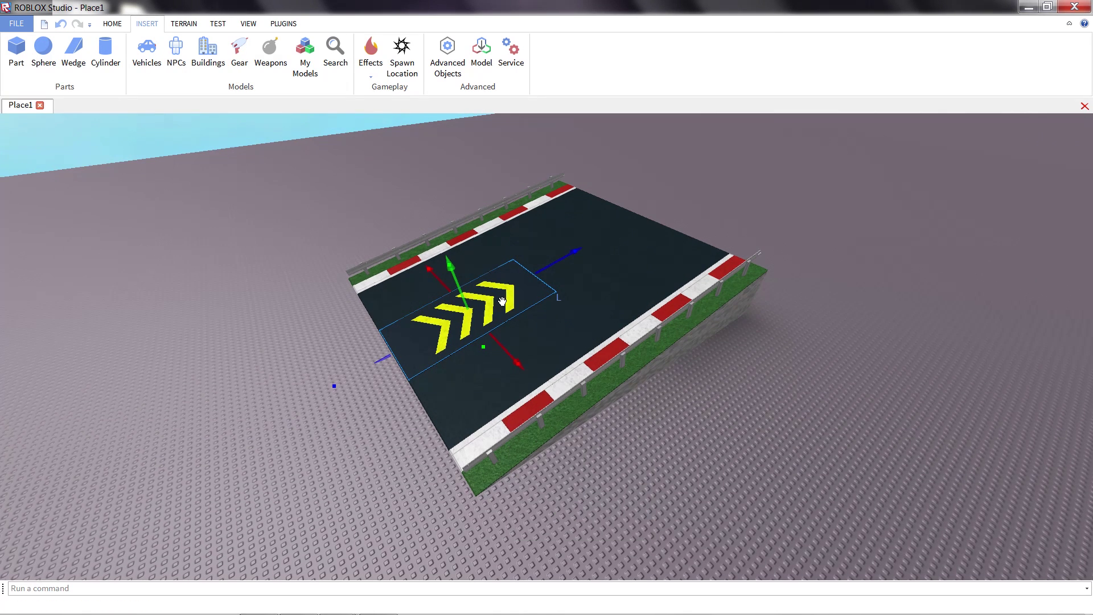
Duplicate the boost pad, place the copy higher up the ramp's slope in line with the first, and deselect it.
right_click(520, 313)
left_click(545, 349)
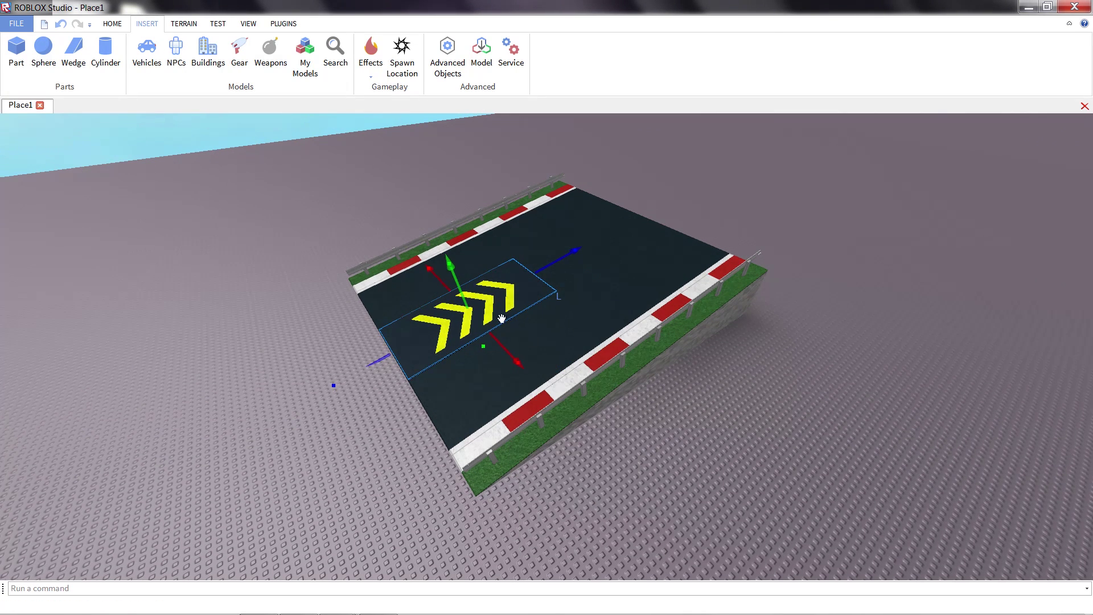
left_click_drag(526, 304, 576, 266)
left_click(851, 178)
Examine the two boost pads on the track ramp from close up, from the side and from farther away.
scroll(706, 225, "up", 5)
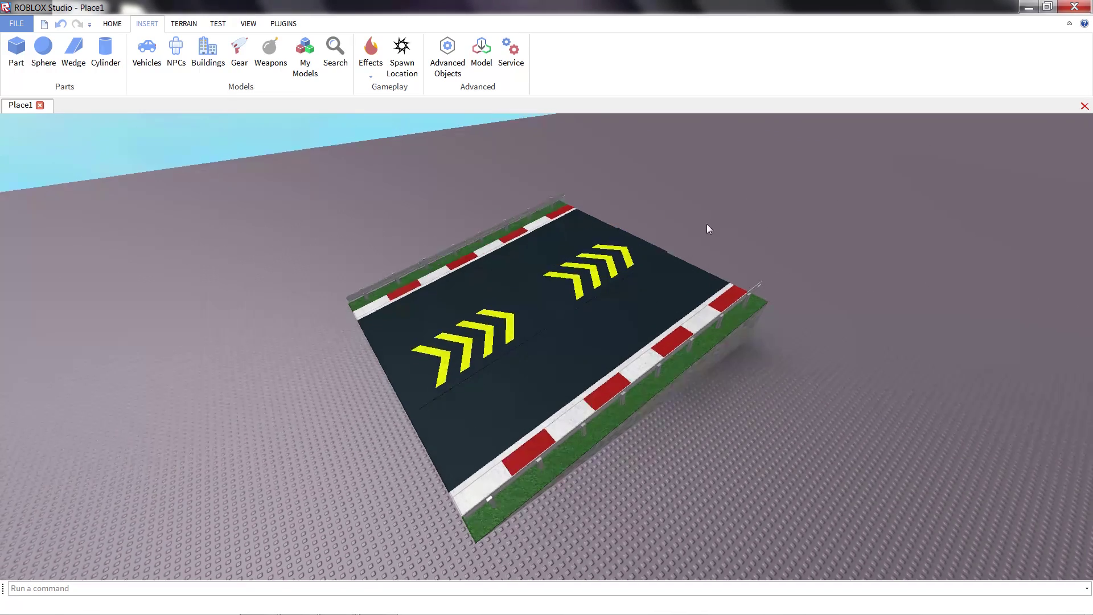
key("w")
key("d")
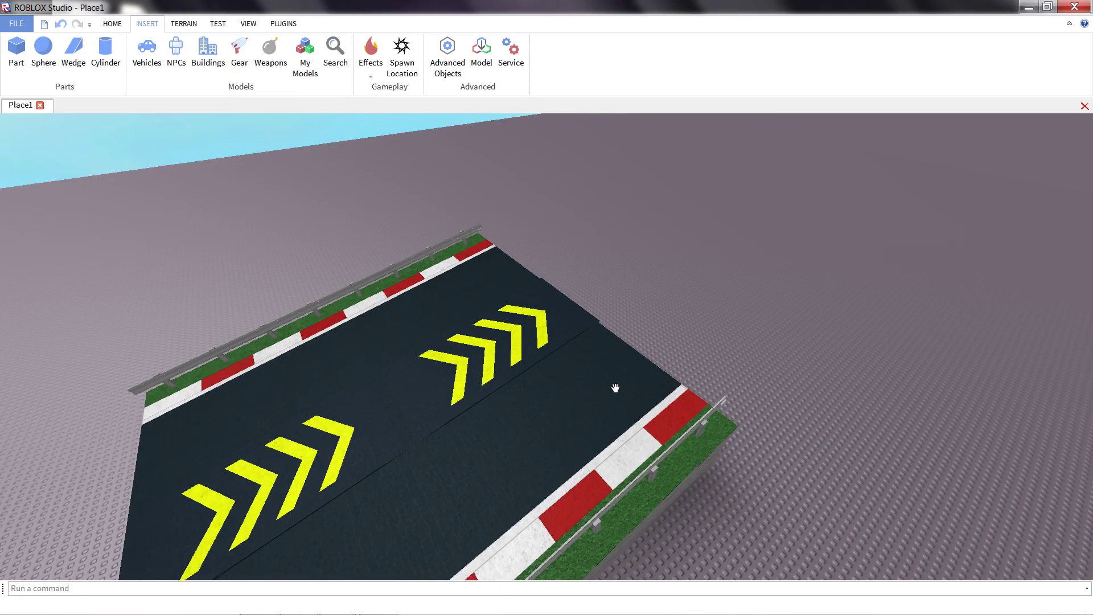
key("s")
key("q")
key("d")
key("w")
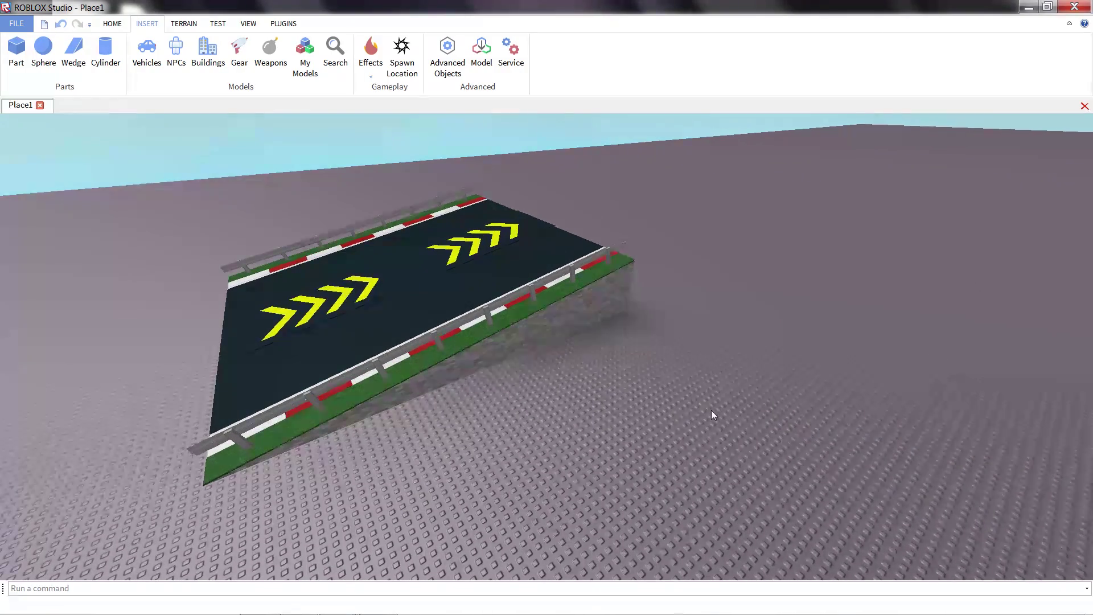
scroll(477, 287, "down", 5)
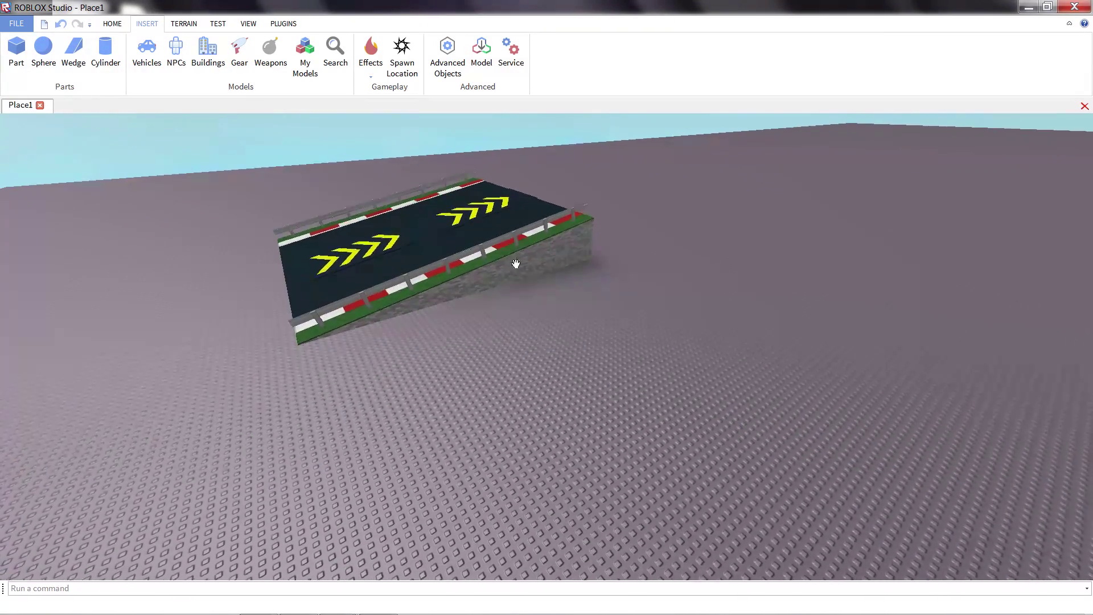
key("e")
key("w")
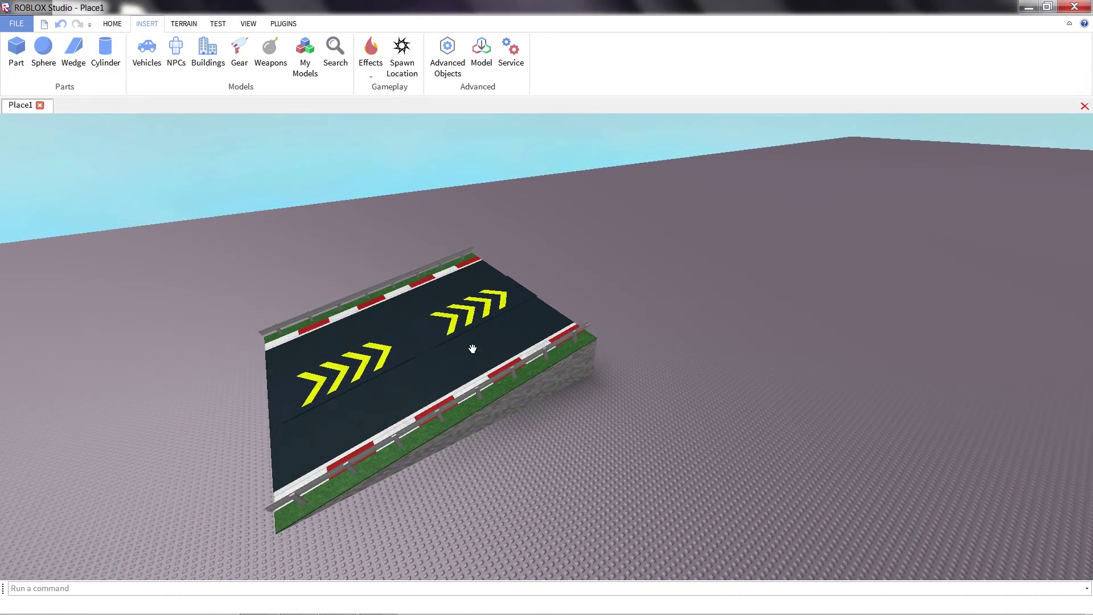
key("s")
key("s")
key("q")
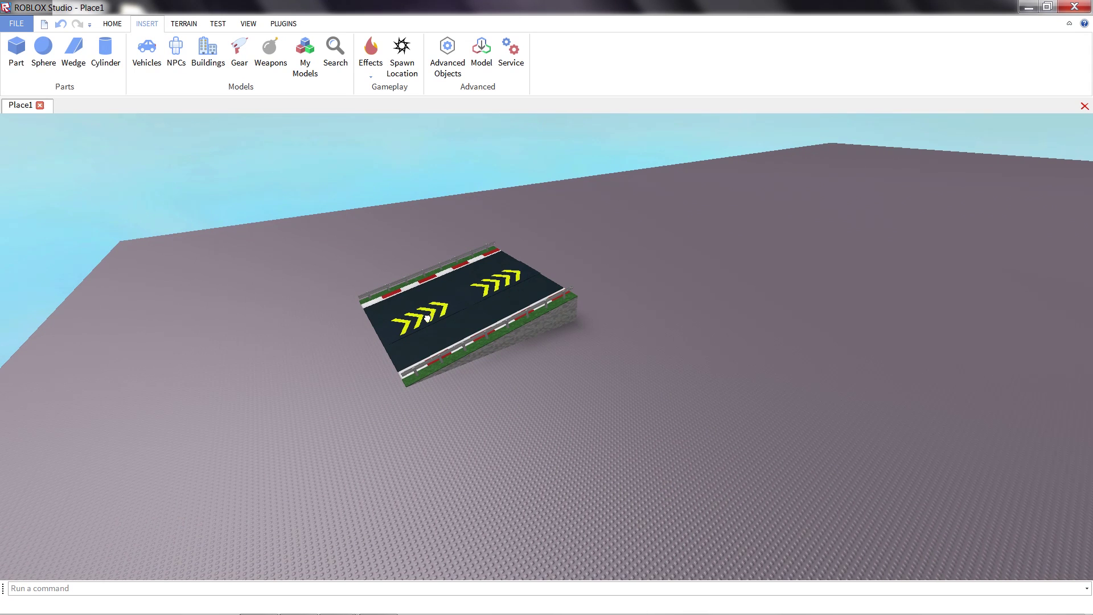
Move both boost pads off the ramp onto the baseplate and ungroup the ramp model into separate parts.
left_click_drag(428, 319, 140, 393)
left_click_drag(484, 291, 308, 357)
left_click(531, 313)
scroll(531, 312, "up", 1)
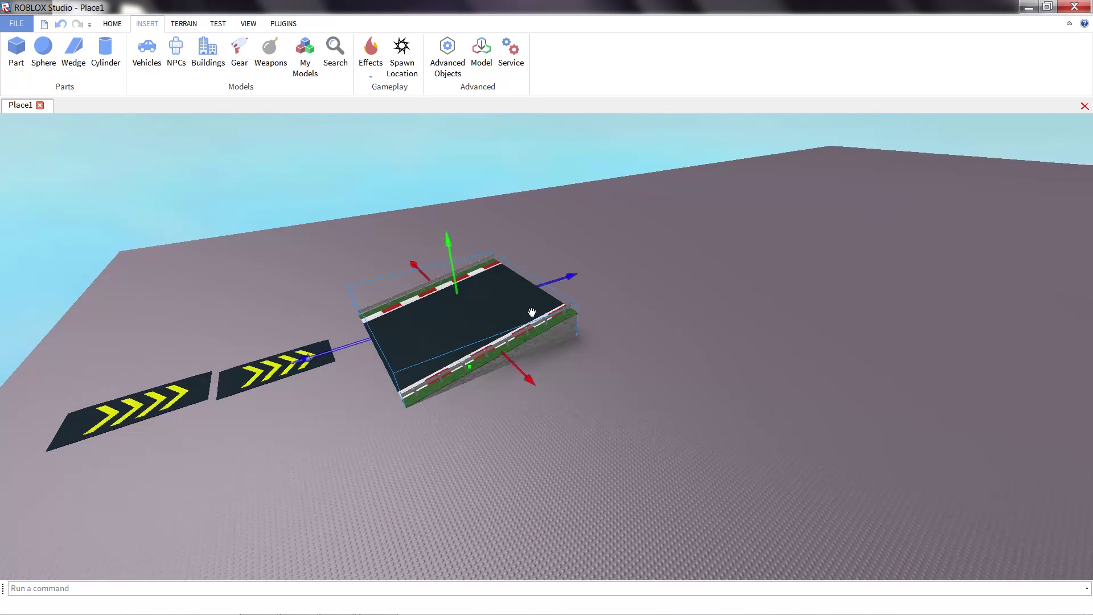
scroll(537, 367, "up", 2)
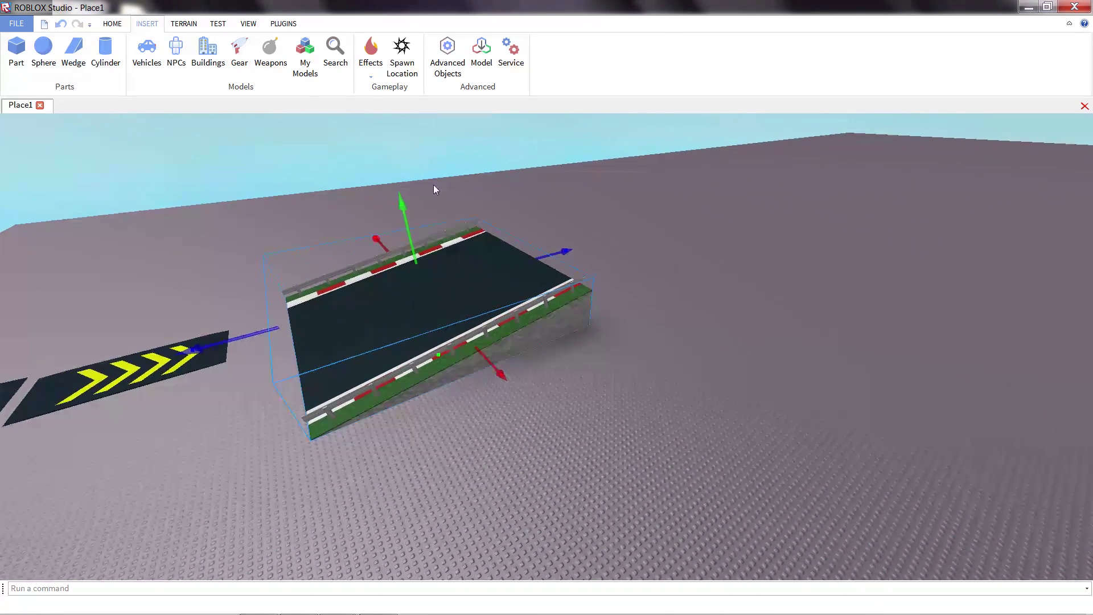
left_click(112, 24)
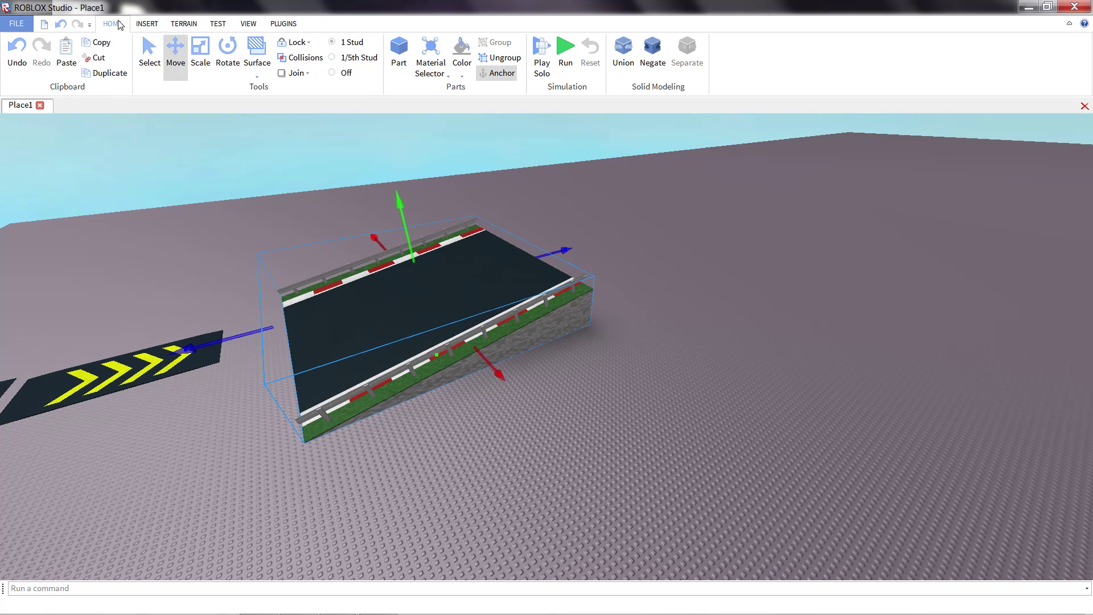
left_click(631, 248)
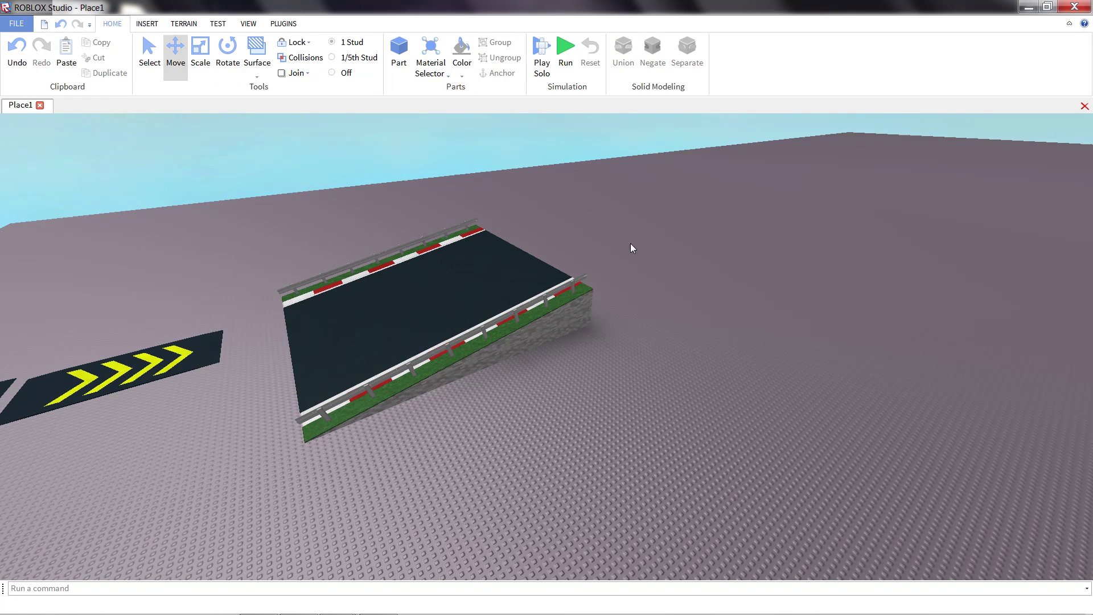
Move the stone wedge out from under the ramp's road surface to the open baseplate beyond its high end.
left_click_drag(590, 312, 825, 258)
scroll(774, 253, "up", 2)
right_click_drag(825, 259, 792, 280)
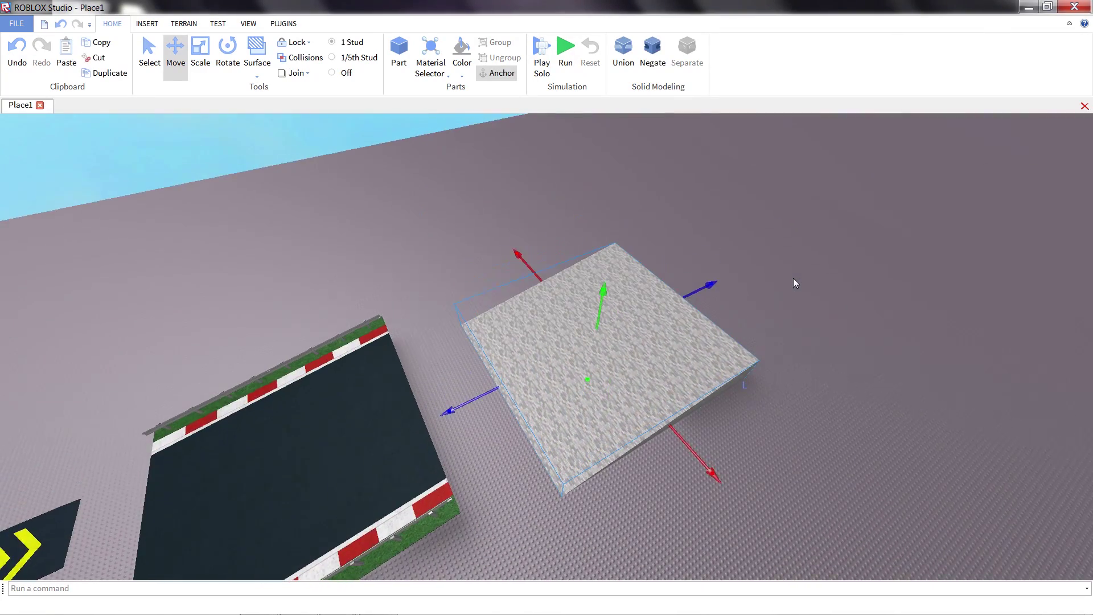
Scale the stone wedge from its high end into a longer, gentler ramp and deselect it.
key("ctrl+3")
right_click_drag(702, 290, 693, 298)
key("d")
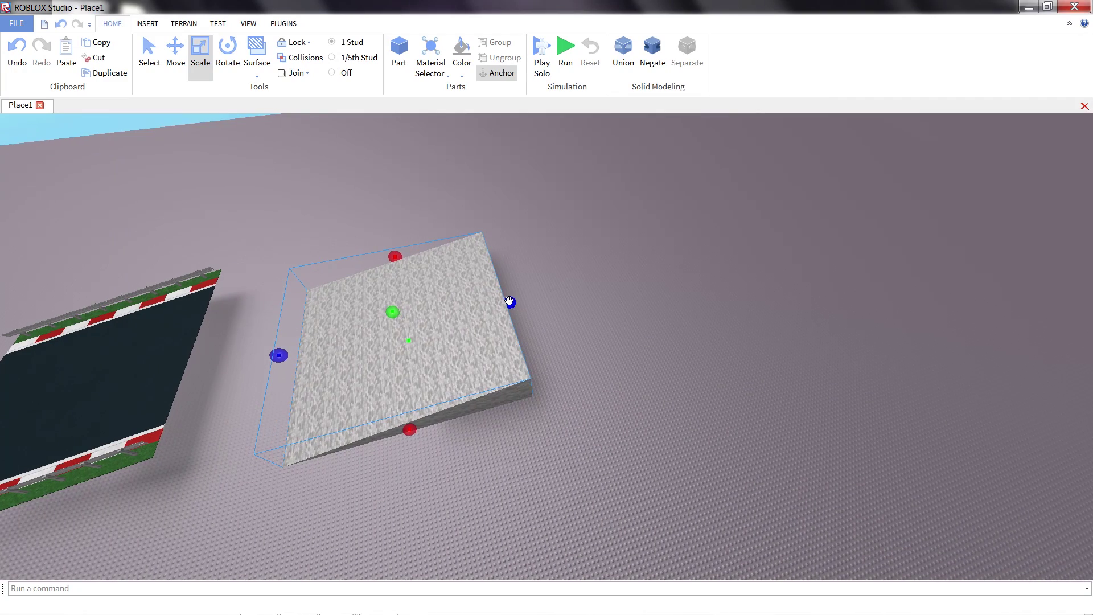
left_click_drag(510, 302, 668, 256)
right_click_drag(662, 363, 662, 362)
key("s")
scroll(662, 363, "down", 1)
right_click_drag(632, 404, 632, 405)
scroll(637, 415, "up", 3)
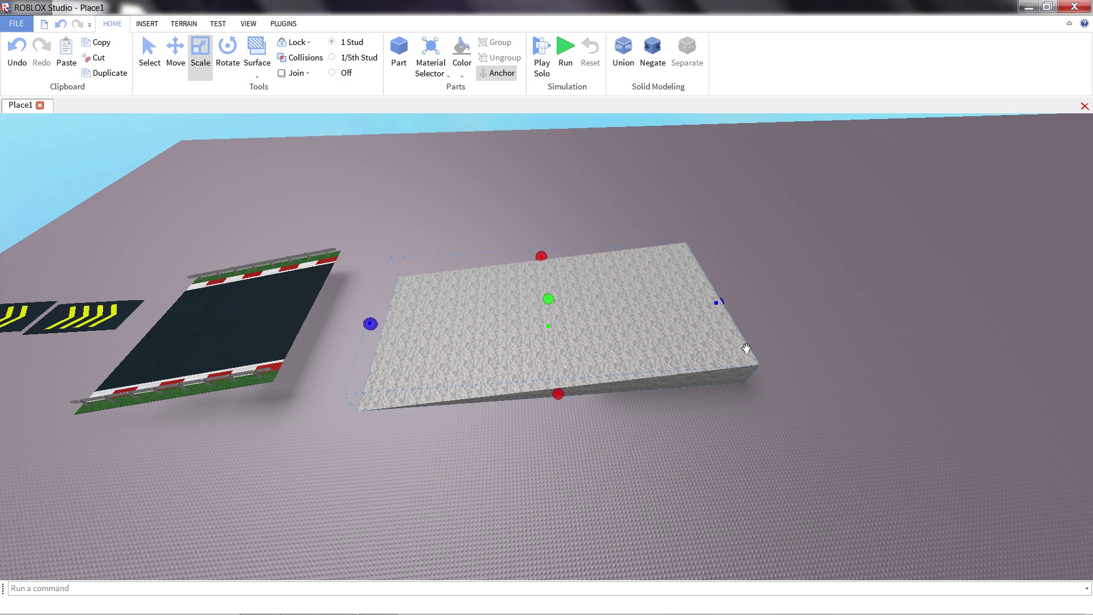
left_click(654, 458)
Place the asphalt surface on the lengthened wedge and stretch it up to the wedge's high end.
left_click_drag(274, 311, 519, 317)
key("w")
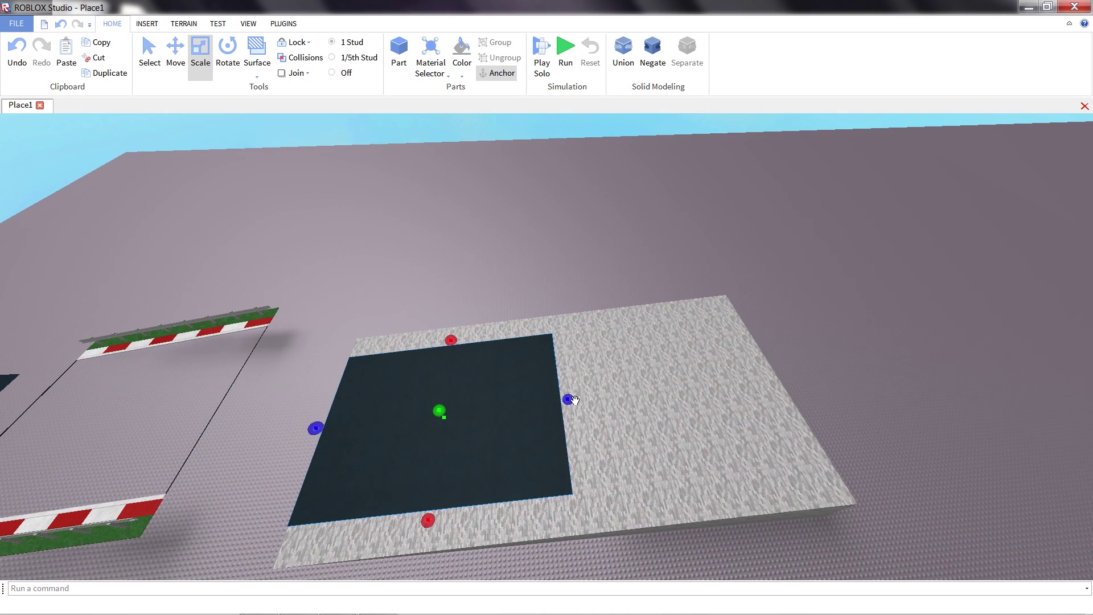
left_click_drag(568, 399, 768, 373)
left_click(595, 274)
Delete the leftover curbs, grass strips, guard rails and thin edge parts of the old ramp.
key("a")
key("s")
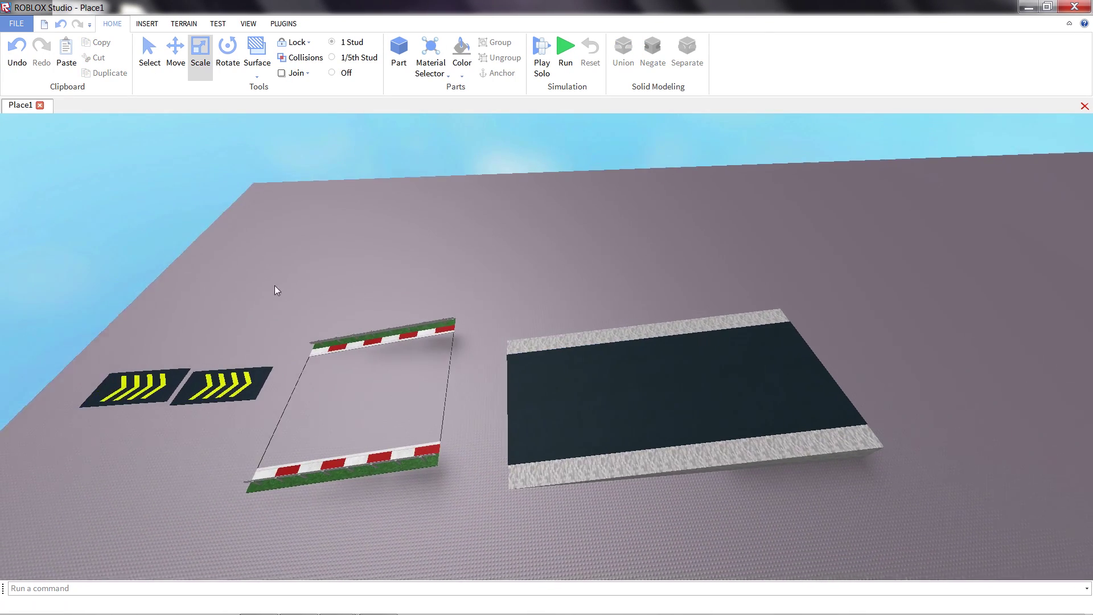
left_click_drag(292, 285, 424, 452)
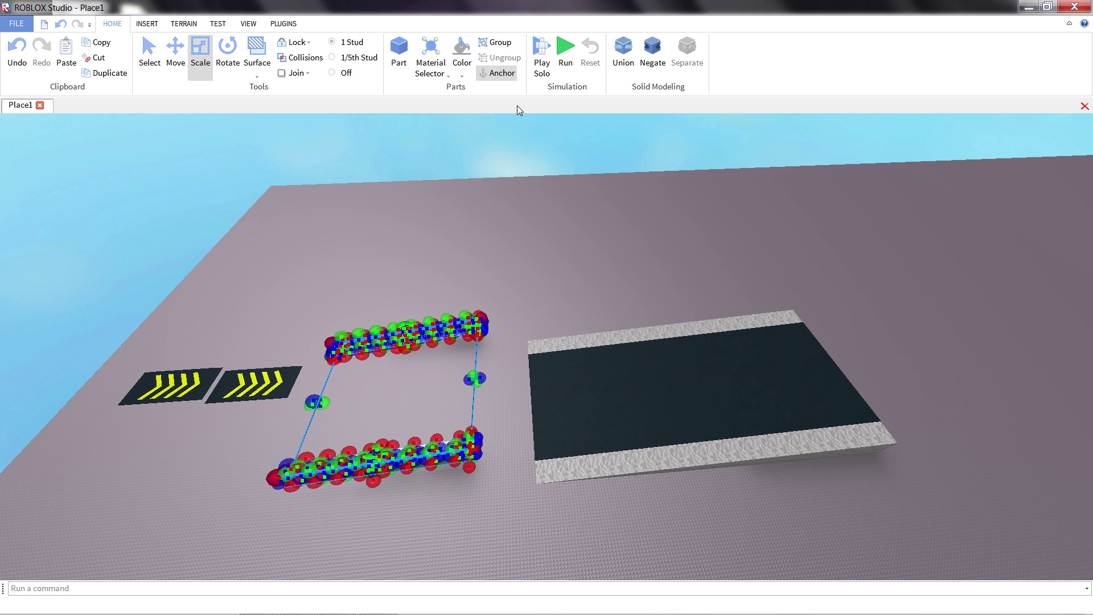
key("Delete")
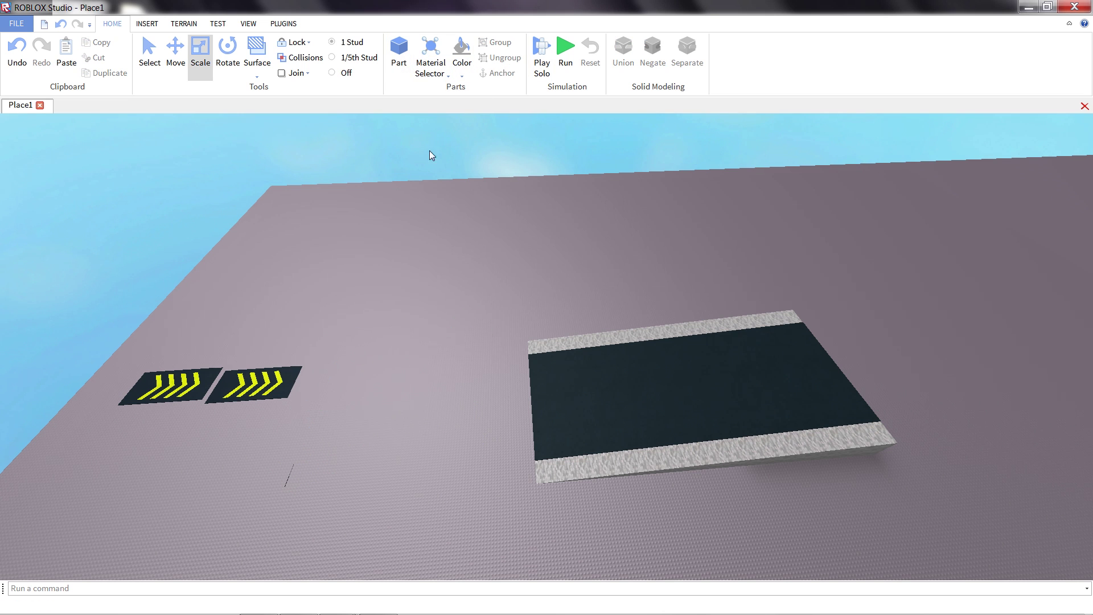
left_click(286, 474)
key("Delete")
Place the two loose boost pads one behind the other on the lower part of the long asphalt ramp.
right_click_drag(252, 439, 464, 476)
key("q")
key("w")
left_click_drag(240, 502, 605, 231)
left_click(377, 414)
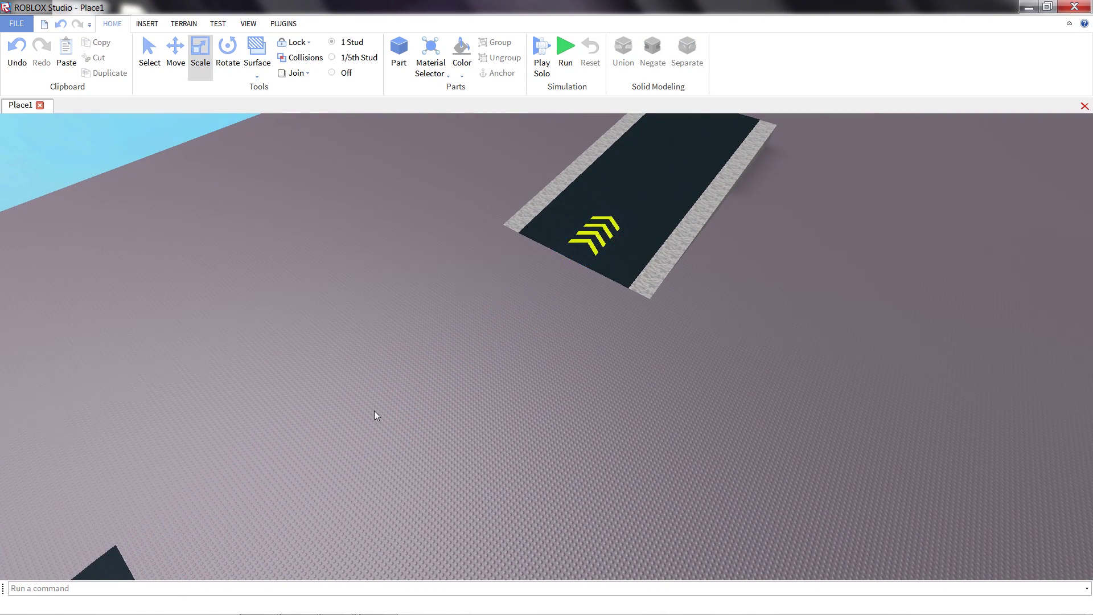
right_click_drag(377, 415, 190, 438)
left_click_drag(189, 439, 796, 204)
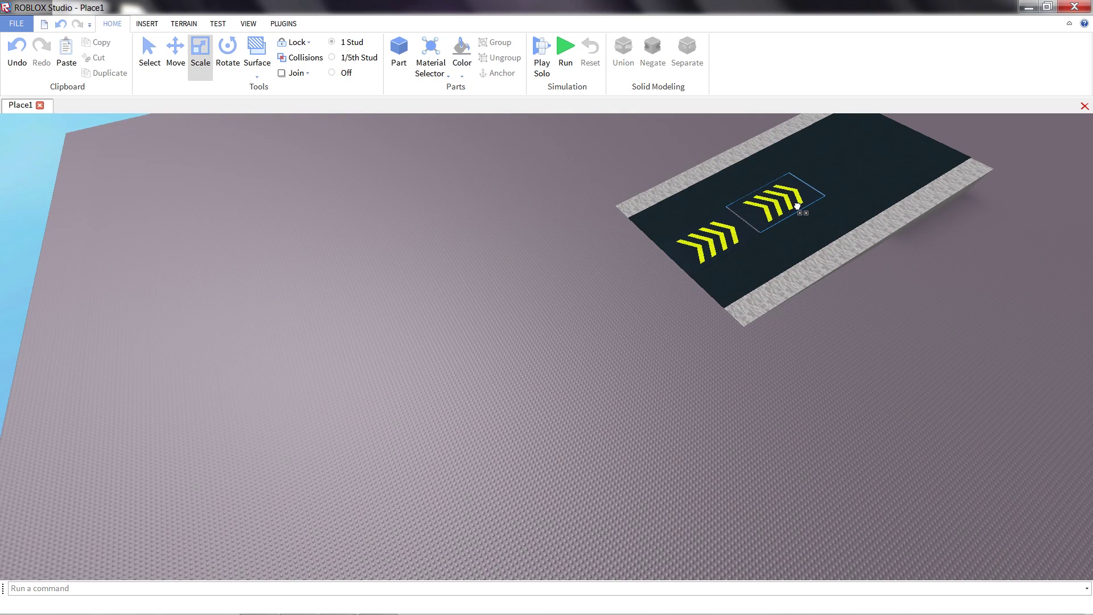
right_click_drag(795, 204, 787, 230)
Select both boost pads, duplicate them, and place the copies in line on the upper part of the long ramp.
scroll(757, 247, "up", 5)
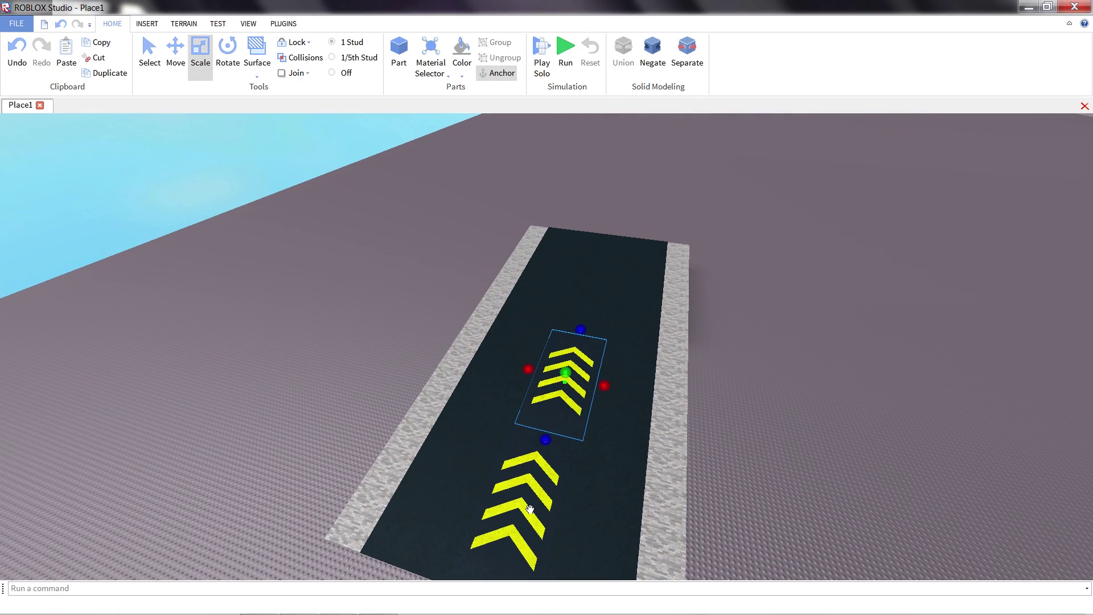
left_click(533, 501, "shift")
right_click(538, 491)
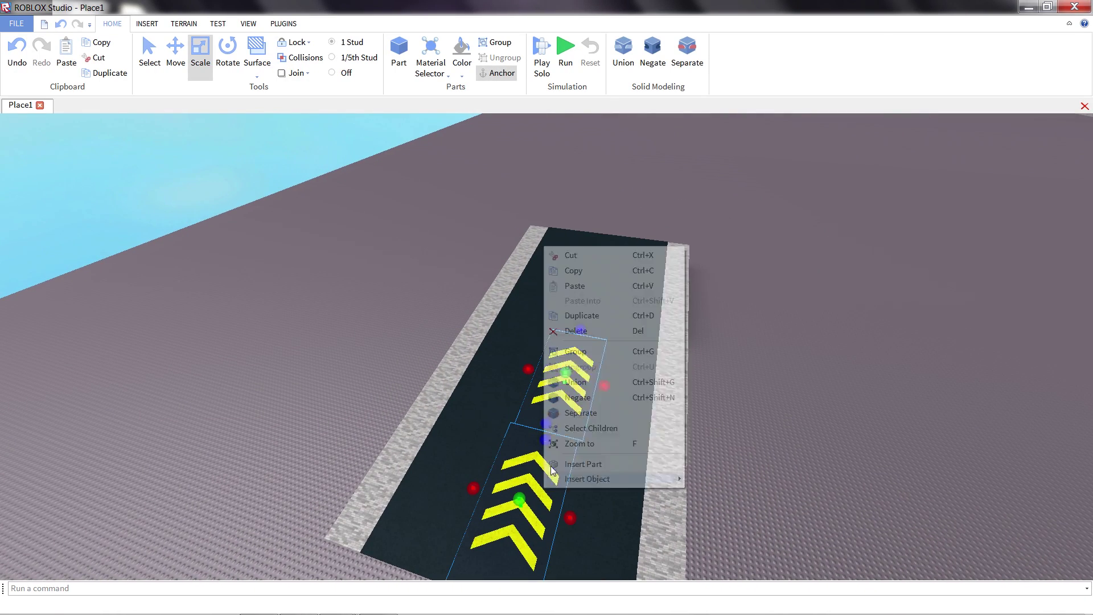
right_click(585, 285)
left_click(599, 317)
left_click_drag(568, 371, 623, 217)
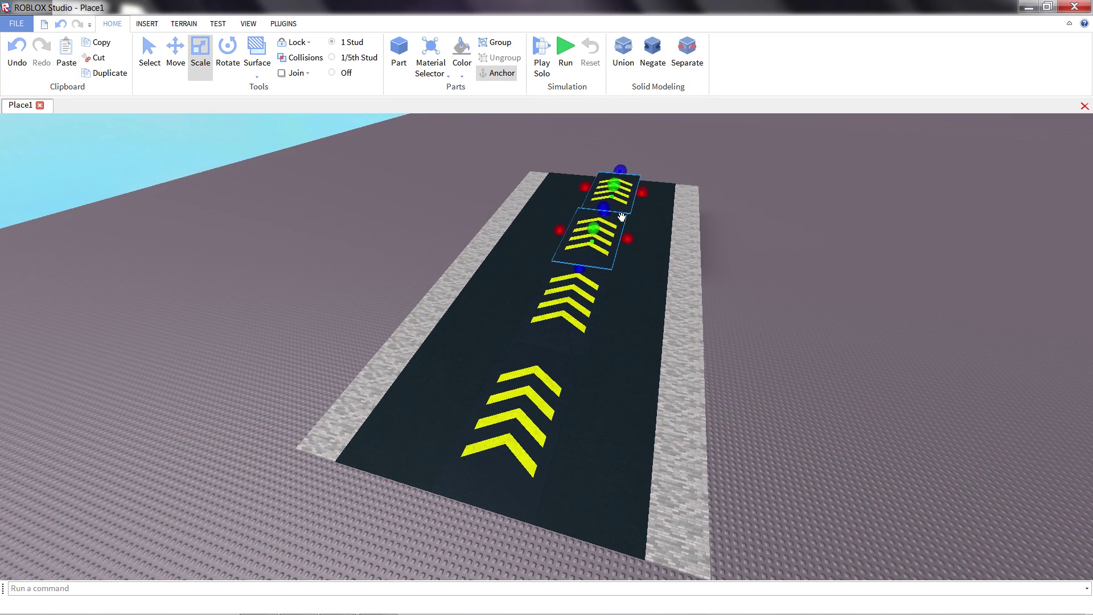
left_click(728, 211)
left_click(622, 193)
left_click(768, 286)
key("d")
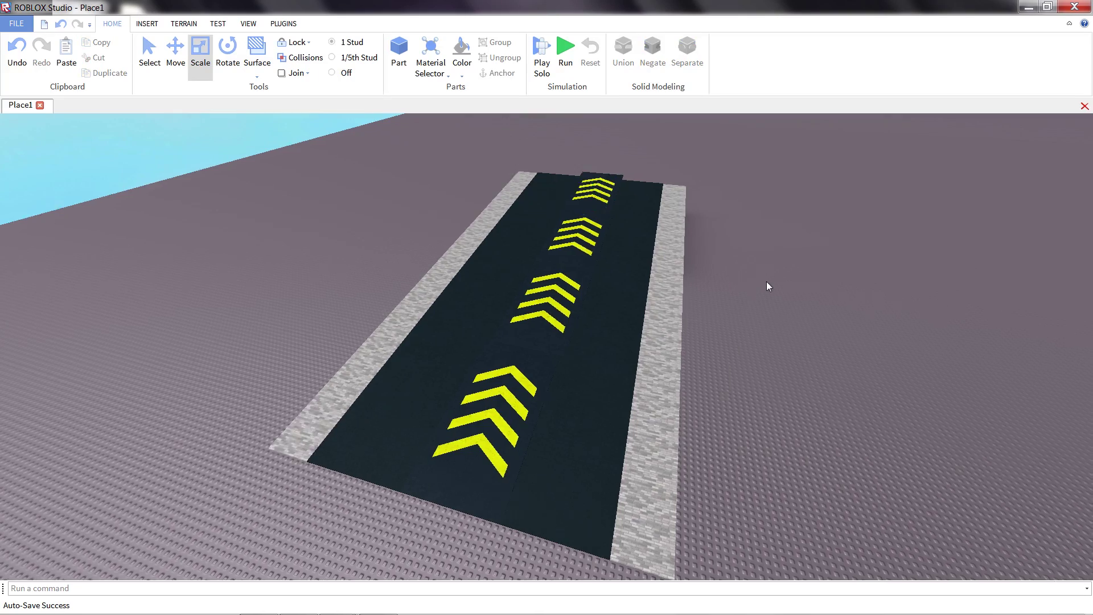
right_click_drag(766, 287, 602, 261)
key("e")
key("q")
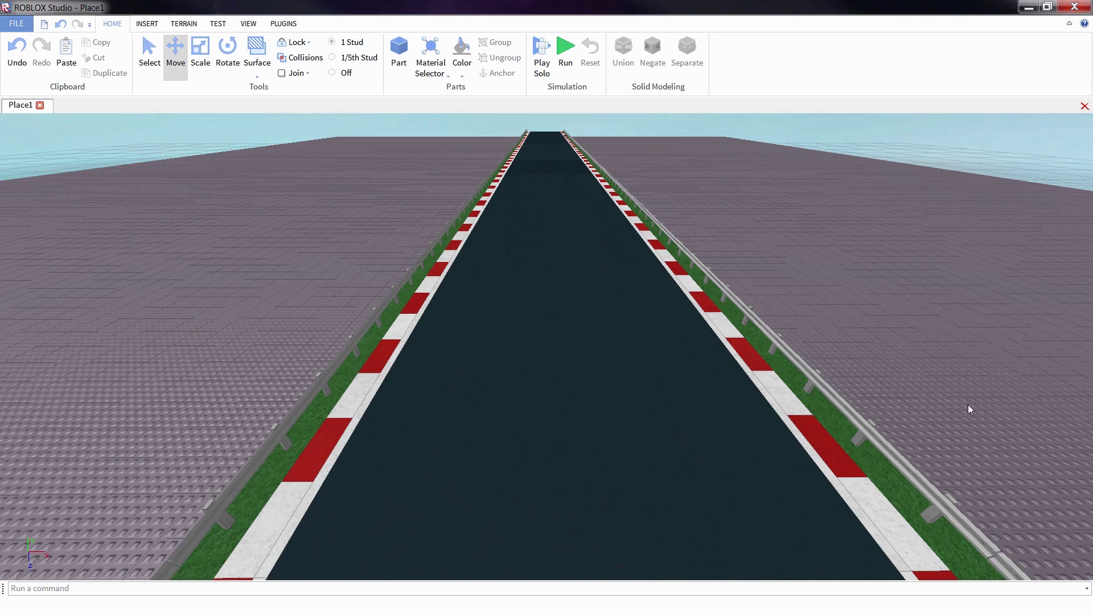
Search the model library for "ROBLOX Racing Oil Slick" and place the oil slick on the near left side of the straight track.
left_click(151, 26)
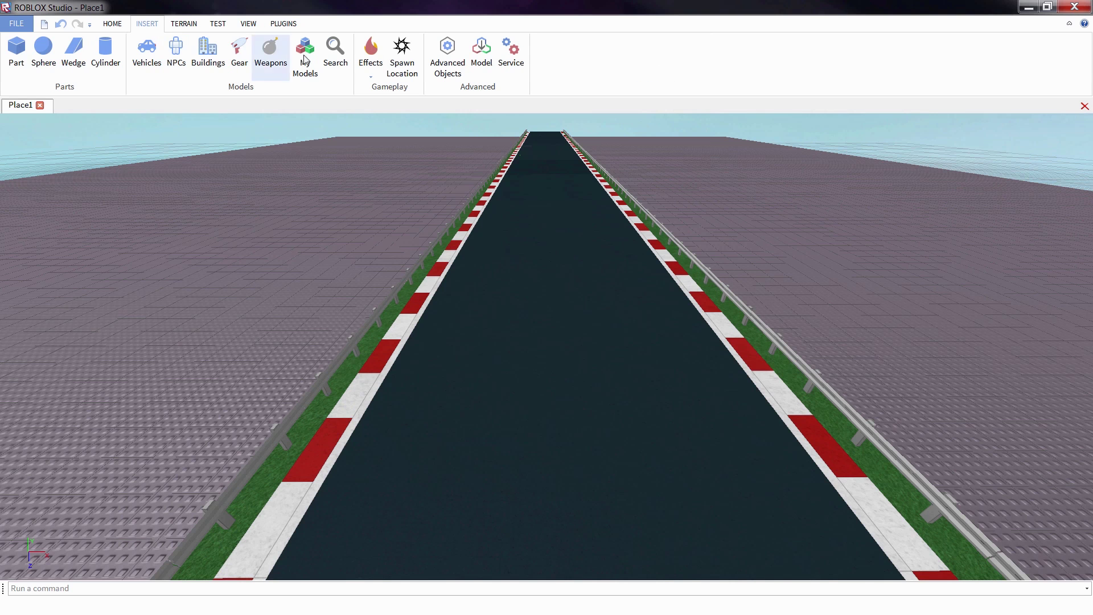
left_click(335, 57)
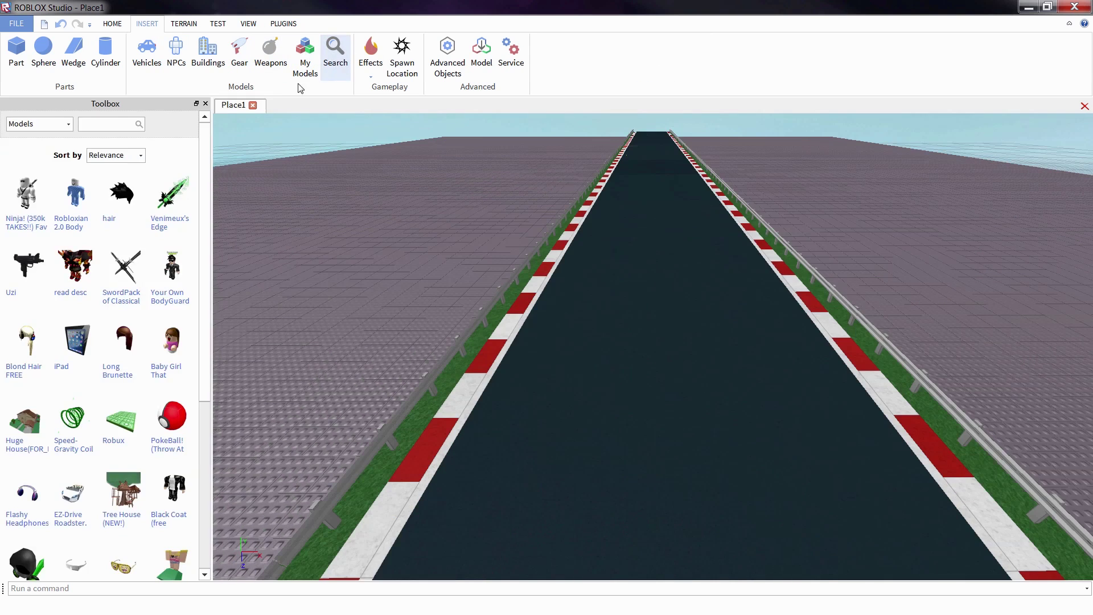
left_click(111, 127)
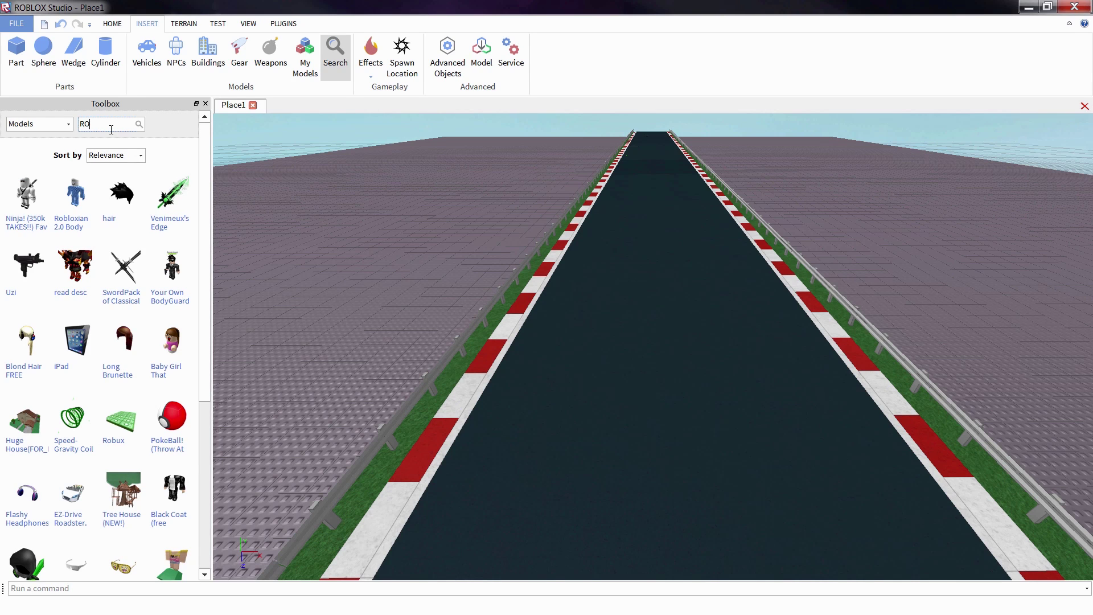
type("ROBLOX Racing Oil Slick")
key("Return")
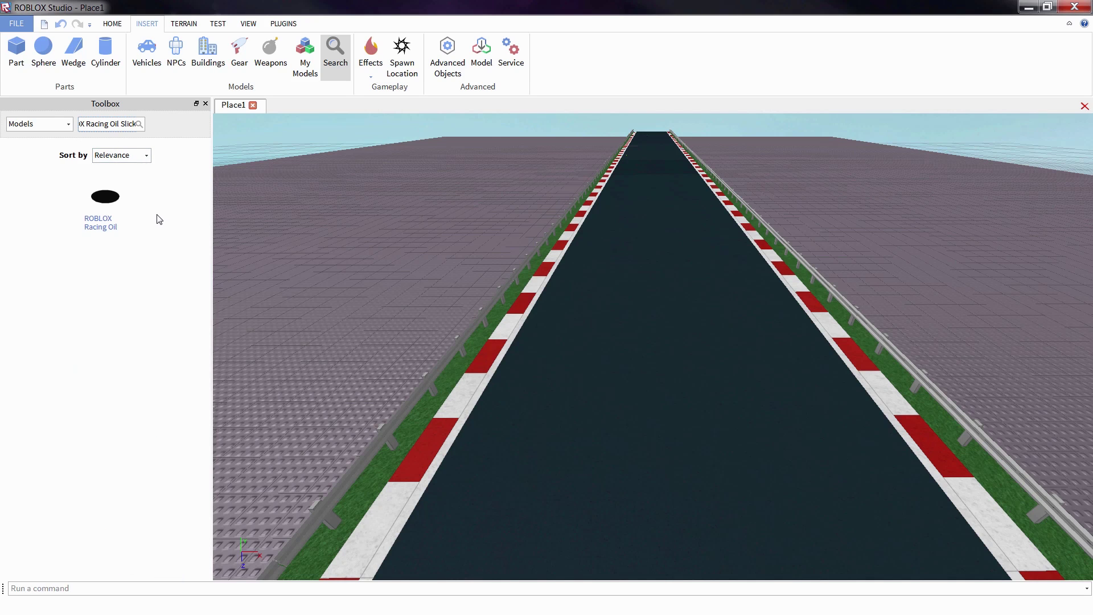
left_click(117, 212)
left_click_drag(588, 415, 586, 378)
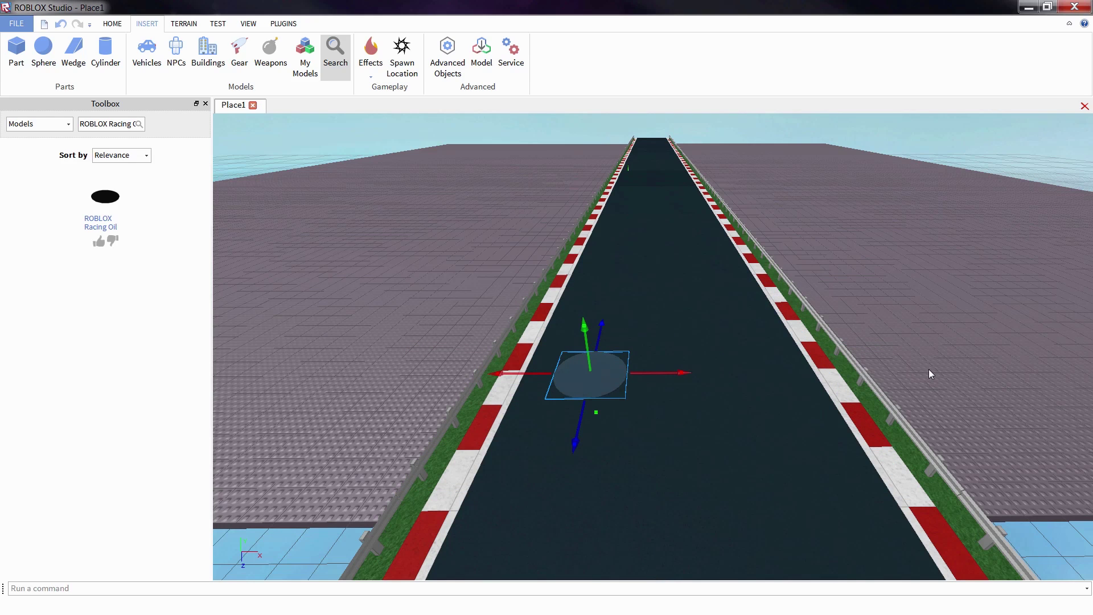